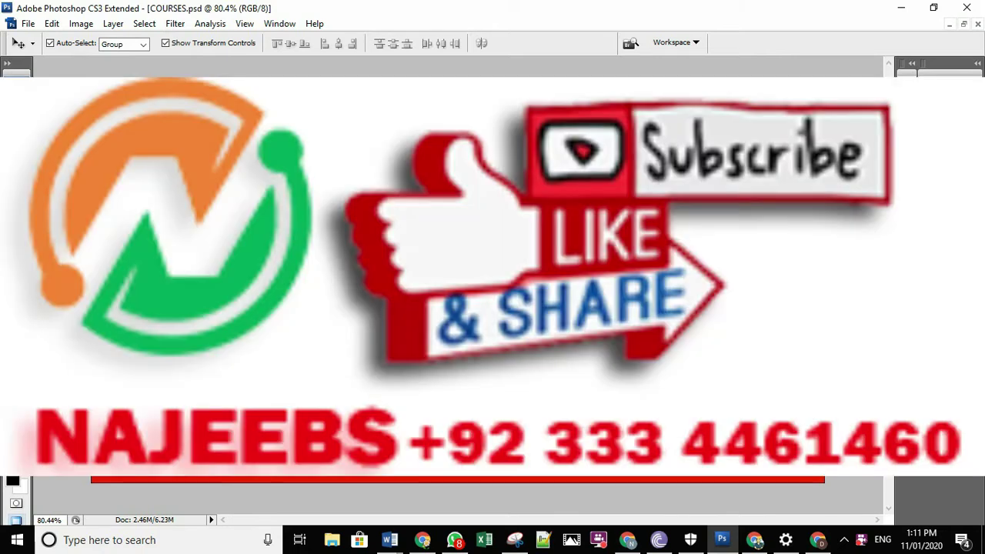
# Create a new blank document, Untitled-1, with the default settings
pyautogui.click(28, 25)
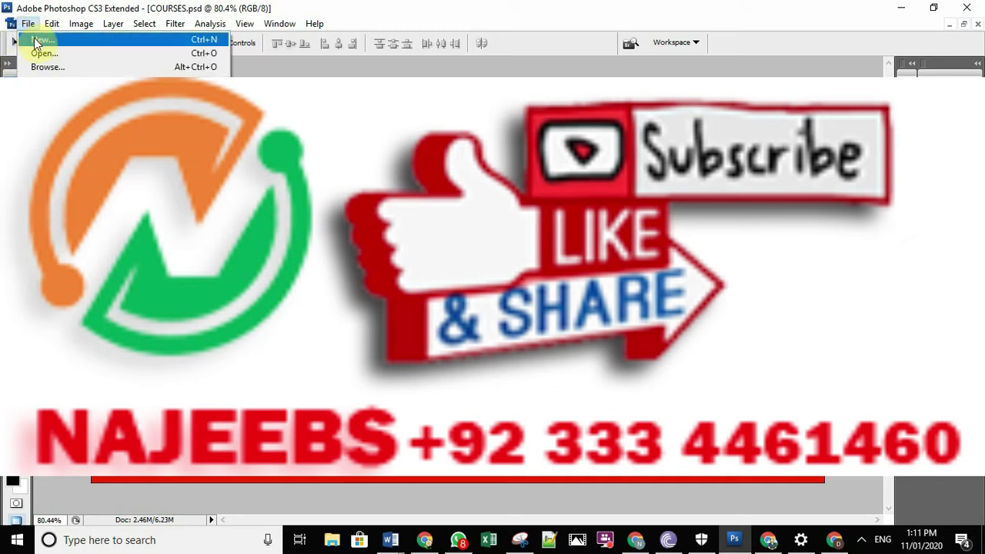
pyautogui.click(35, 36)
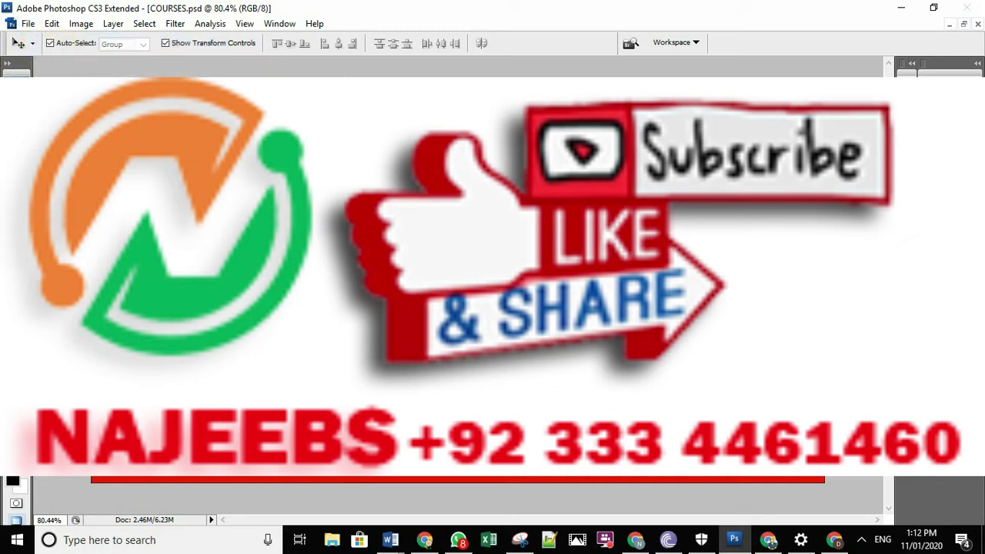
pyautogui.press('Return')
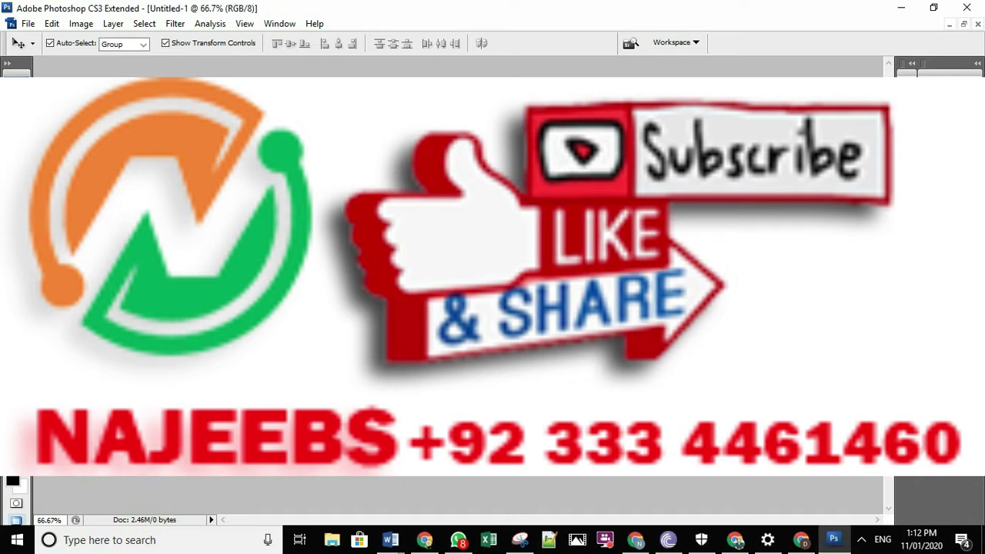
pyautogui.press('m')
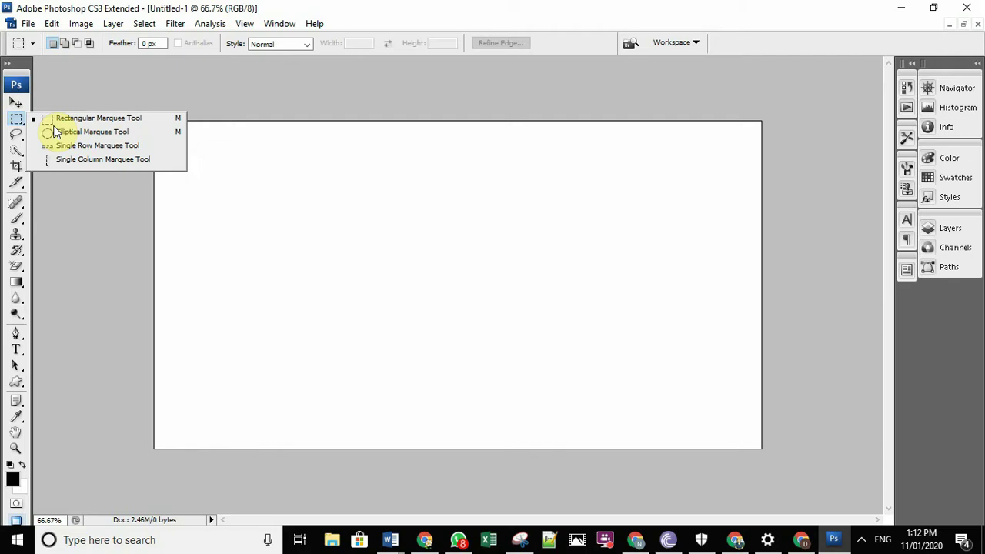
# Draw a tall rectangular selection on the canvas's left side and show the Layers panel
pyautogui.click(97, 120)
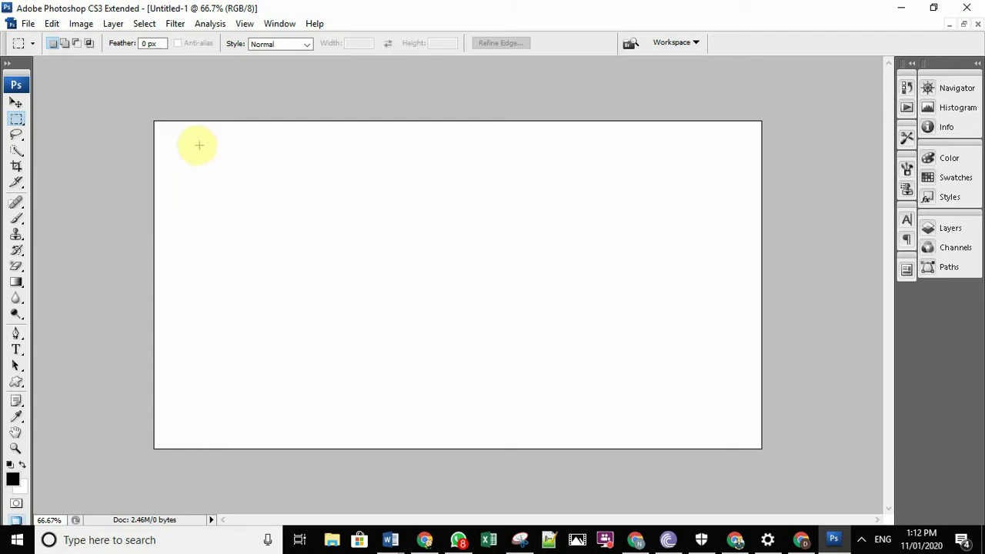
pyautogui.moveTo(196, 144); pyautogui.dragTo(377, 318)
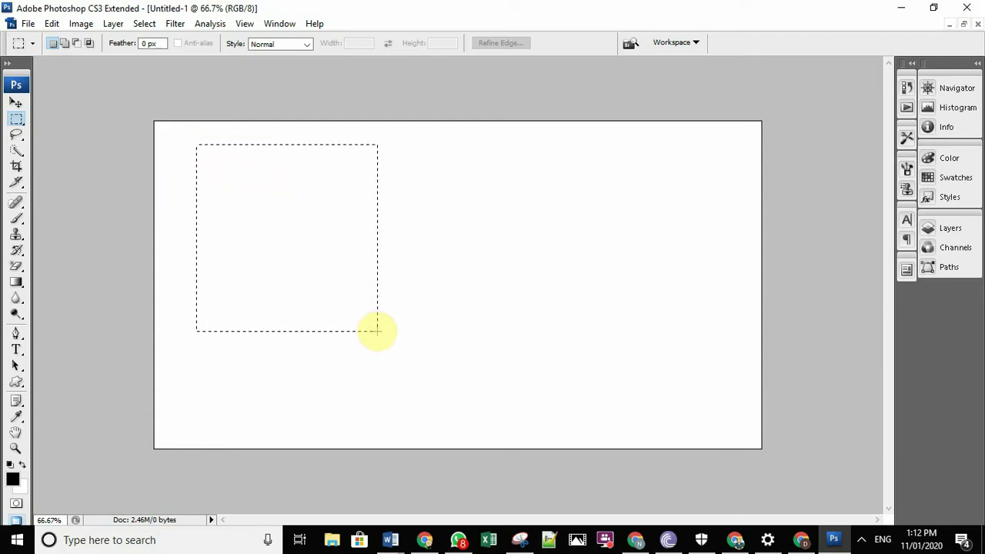
pyautogui.moveTo(377, 318); pyautogui.dragTo(378, 384)
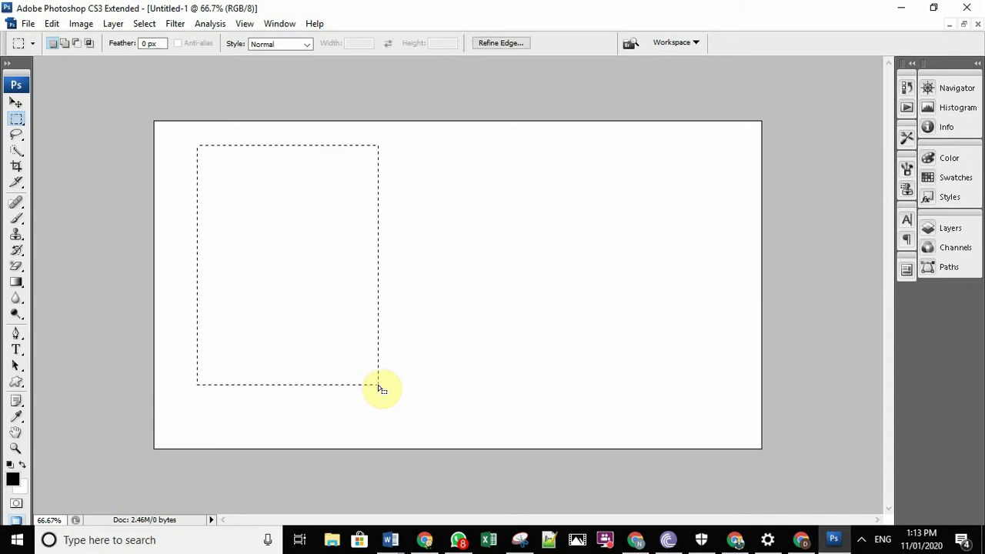
pyautogui.press('F7')
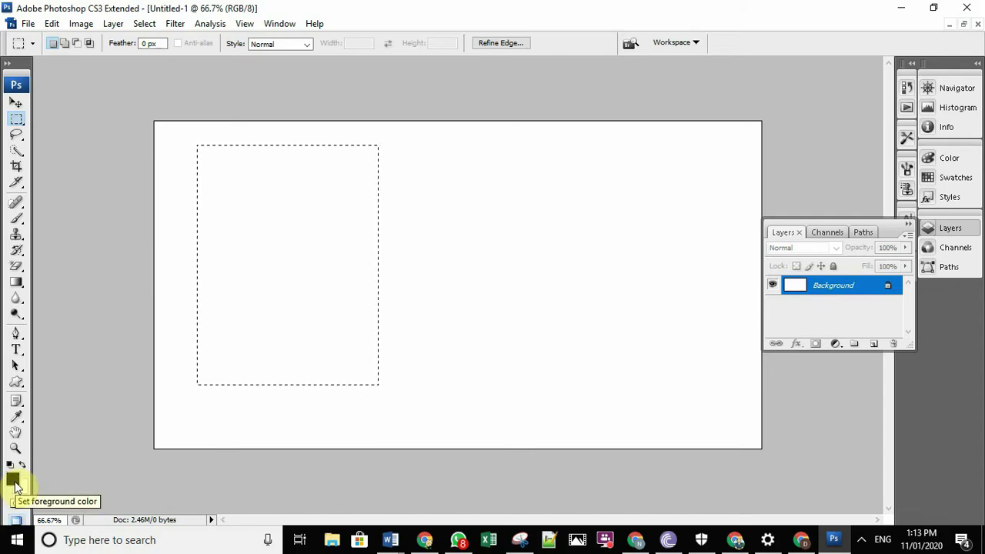
# Fill the tall selection with the foreground colour, then refill it with red f20d0d
pyautogui.click(289, 266)
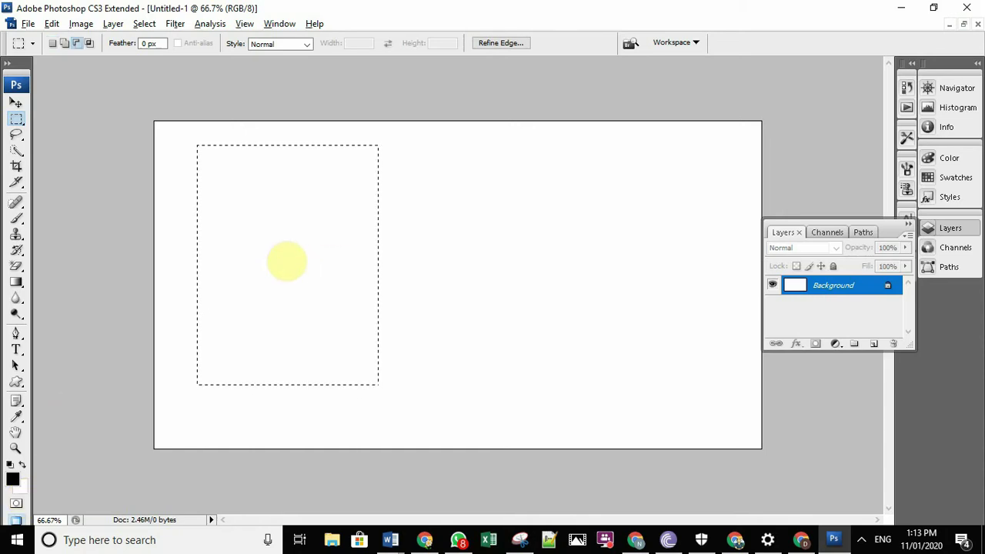
pyautogui.hotkey('alt', 'BackSpace')
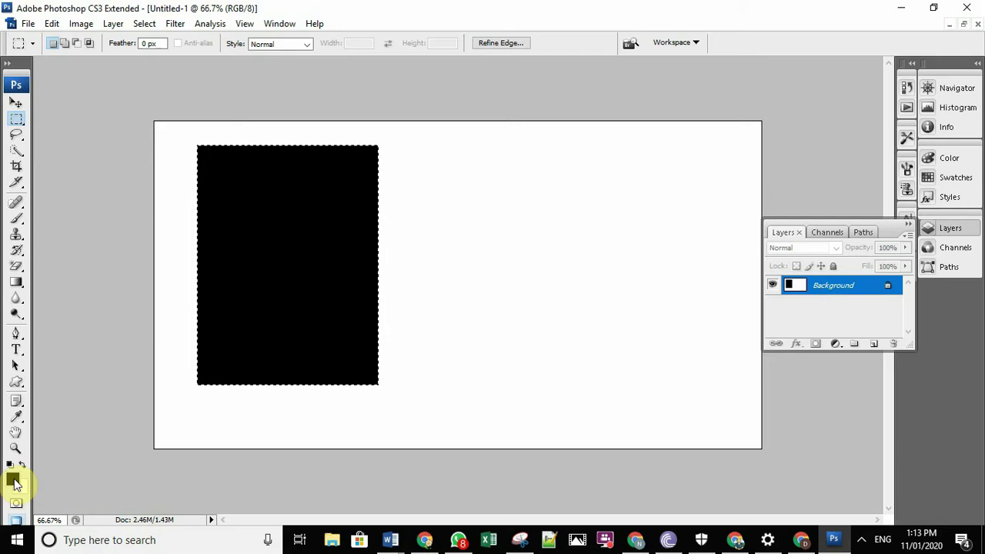
pyautogui.click(14, 483)
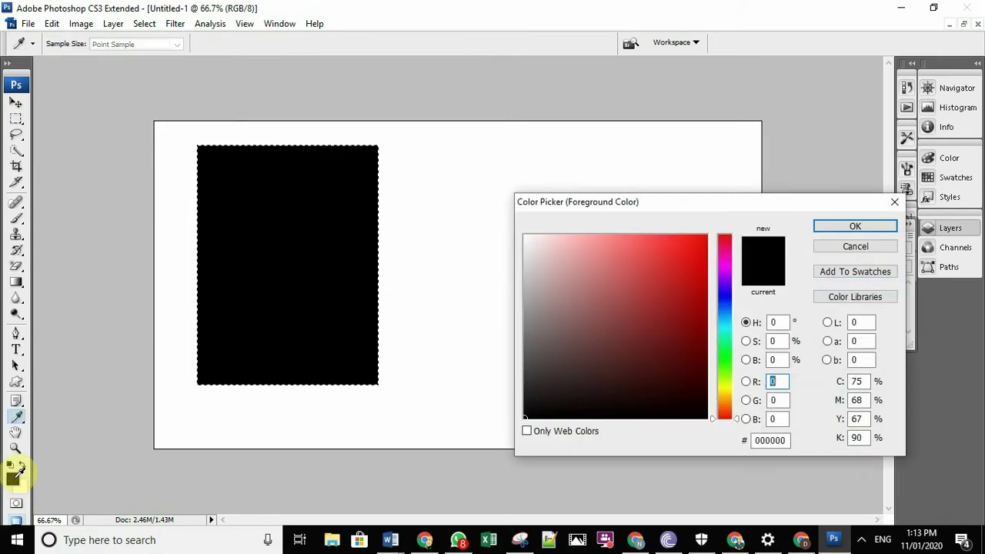
pyautogui.click(697, 244)
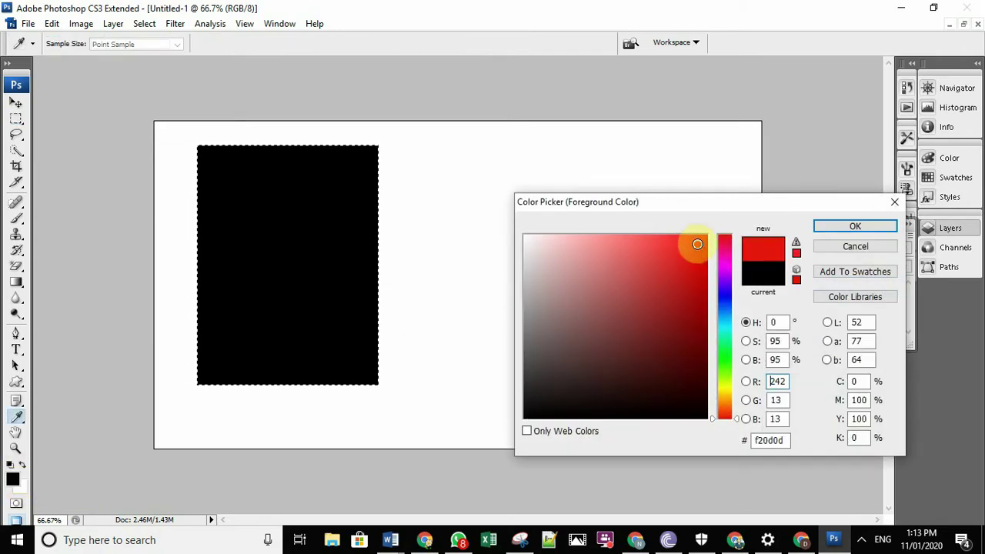
pyautogui.click(855, 228)
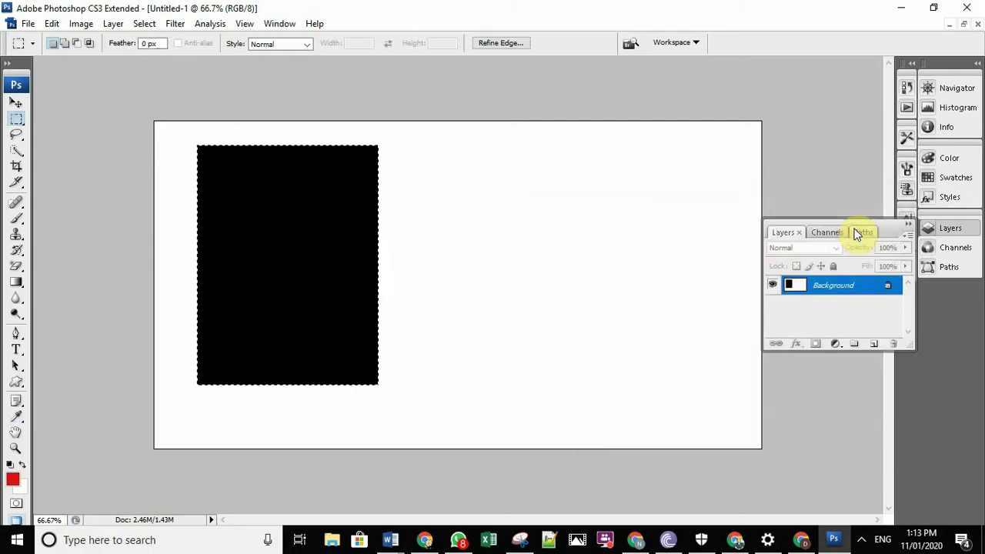
pyautogui.hotkey('alt', 'BackSpace')
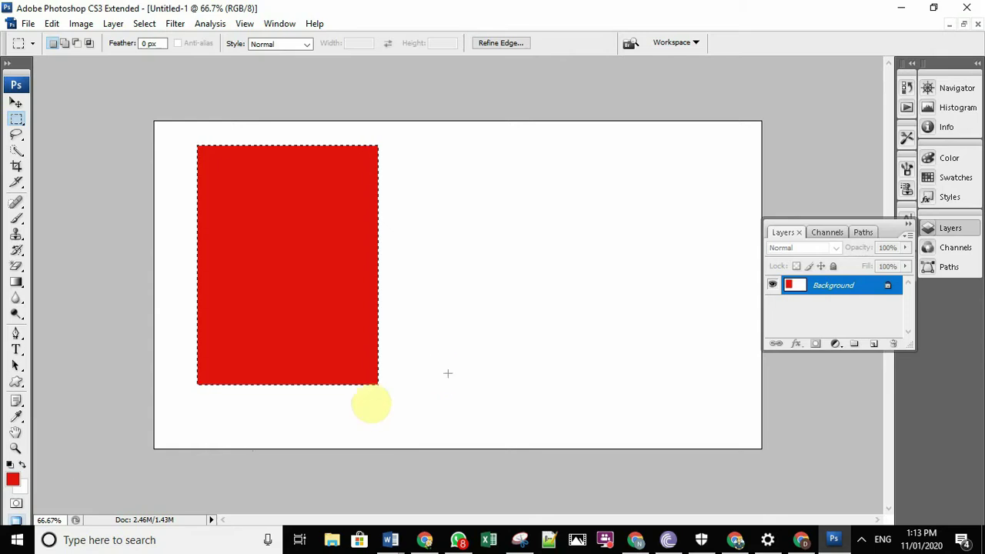
# Set the background colour to web-safe blue 3300cc and fill the tall selection with it
pyautogui.click(17, 487)
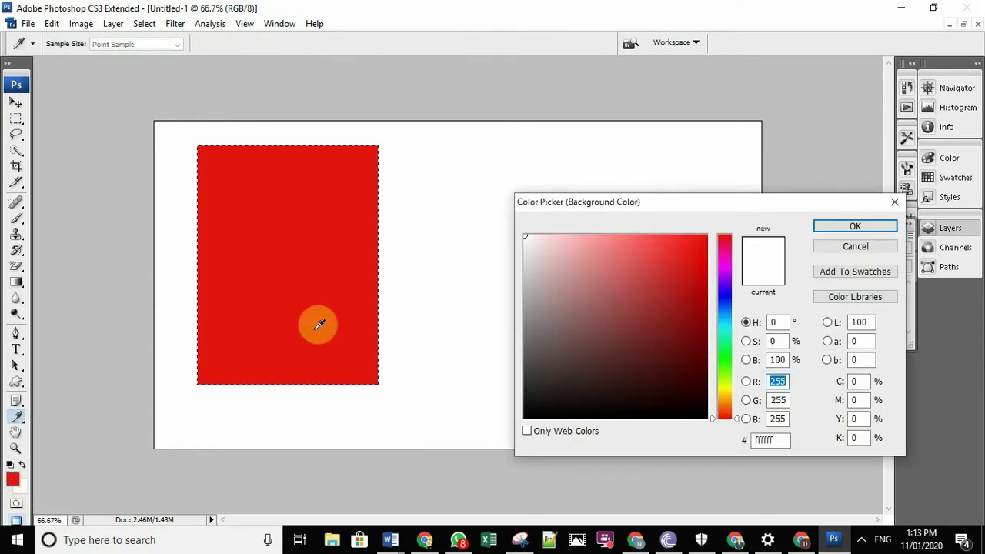
pyautogui.click(724, 289)
pyautogui.click(691, 255)
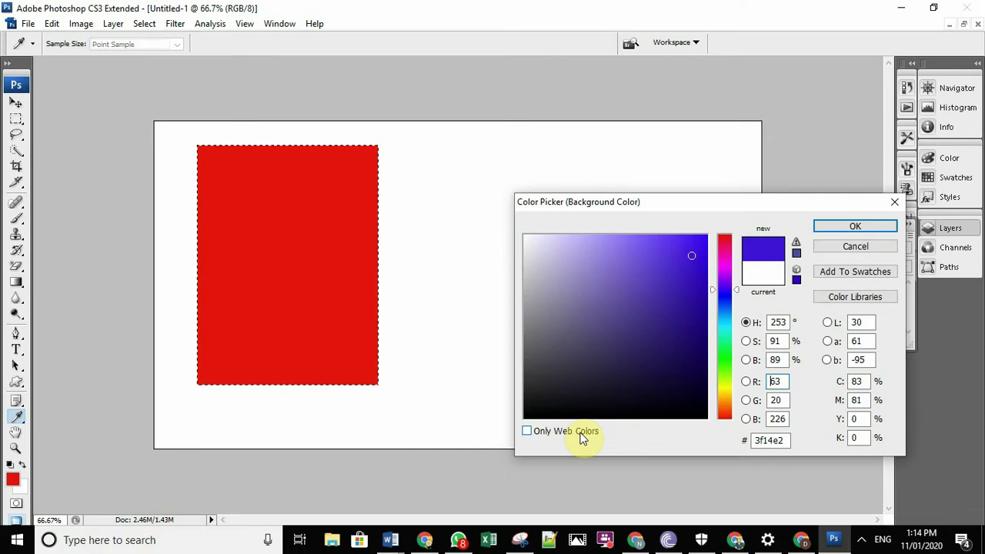
pyautogui.click(557, 434)
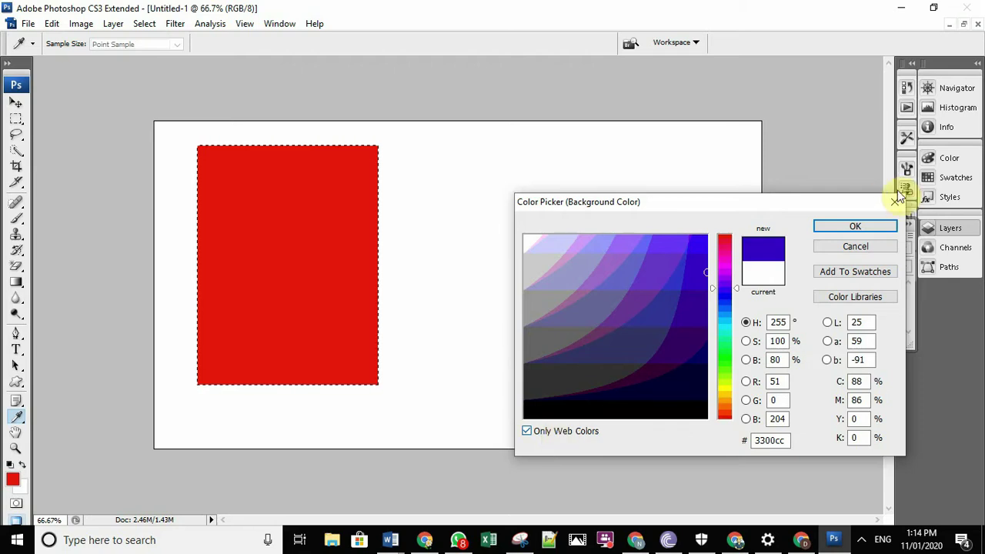
pyautogui.click(832, 228)
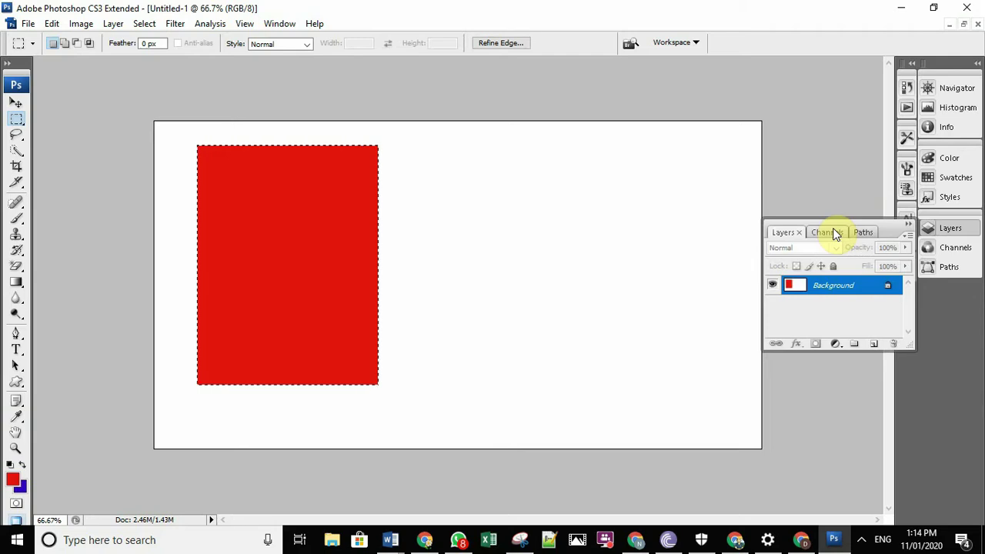
pyautogui.hotkey('ctrl', 'BackSpace')
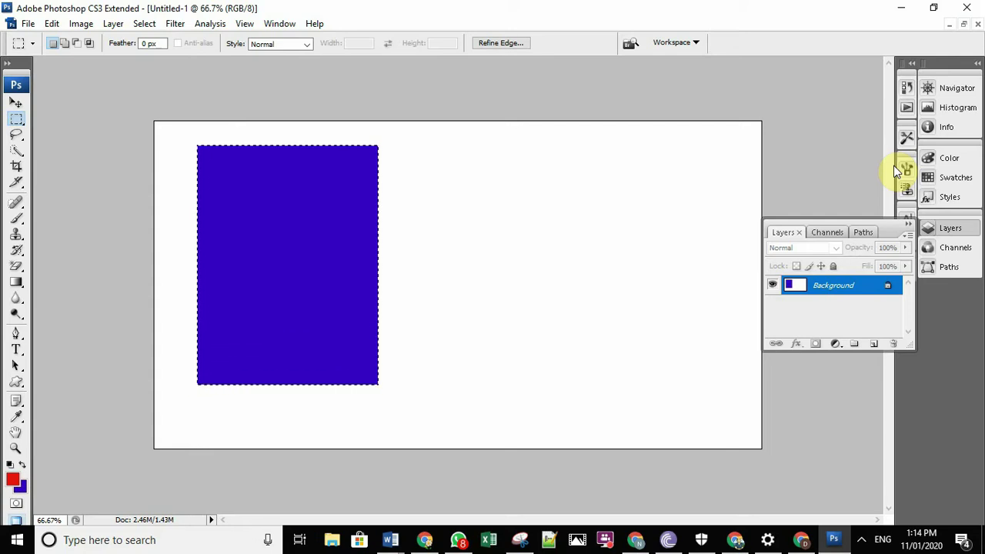
# Reselect the rectangle, fill it red, revert to the black fill, and deselect
pyautogui.hotkey('ctrl', 'd')
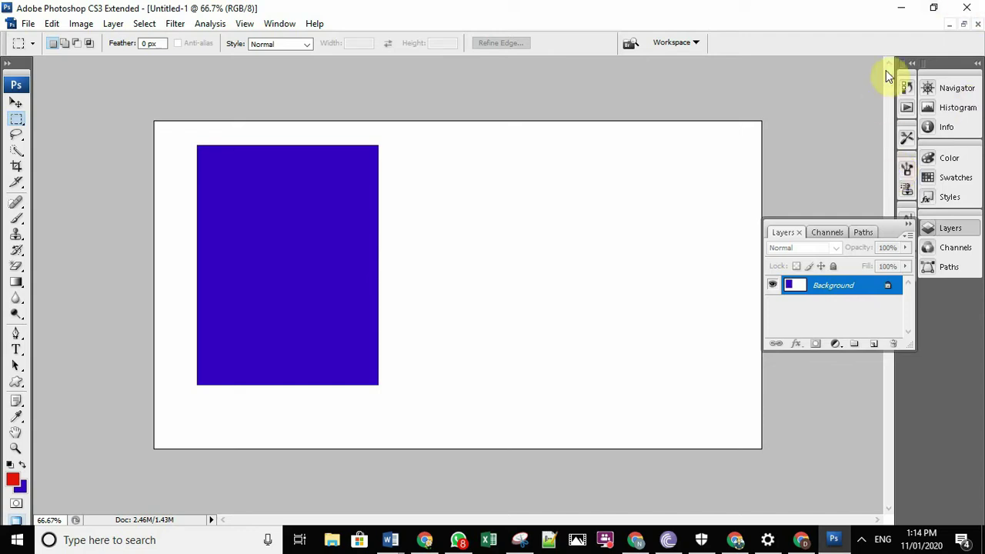
pyautogui.hotkey('ctrl', 'shift', 'd')
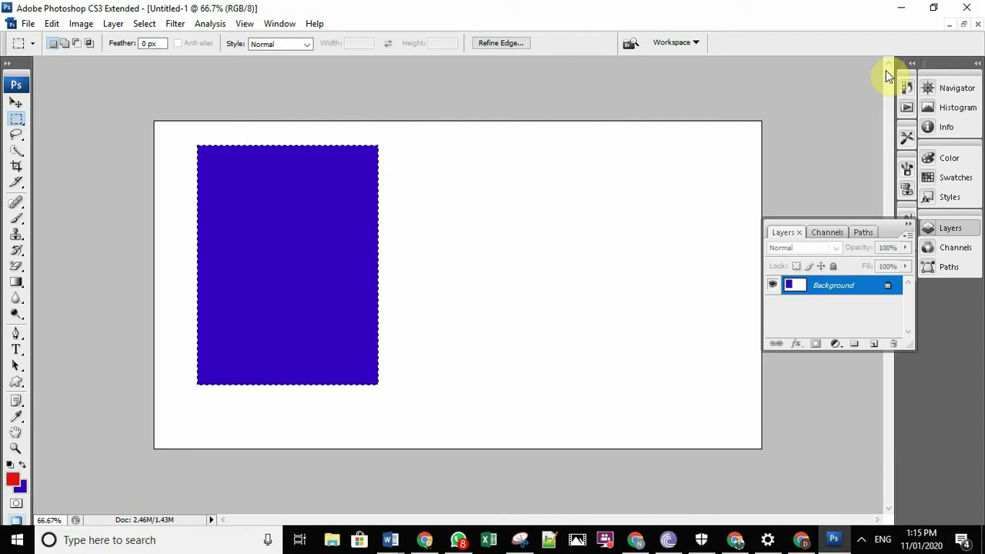
pyautogui.hotkey('alt', 'BackSpace')
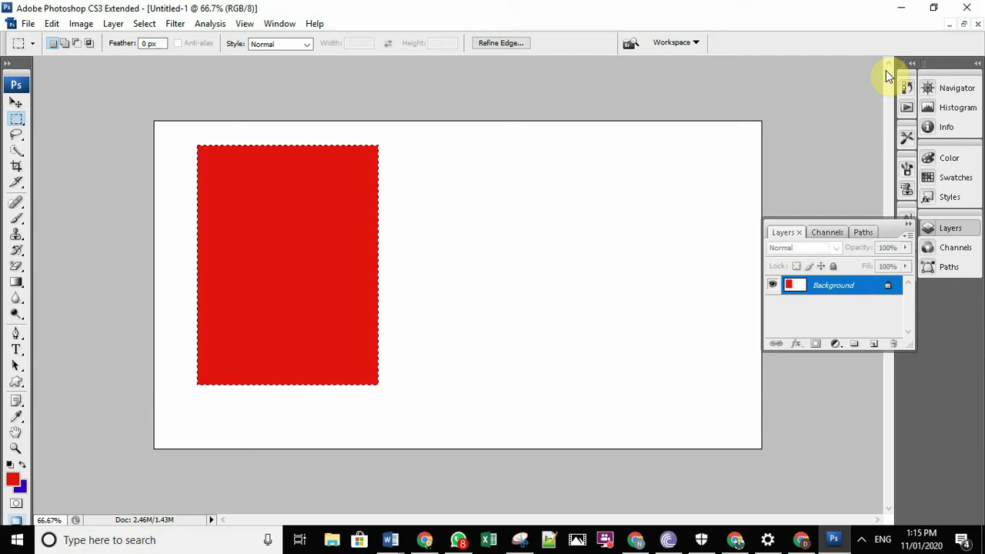
pyautogui.hotkey('ctrl', 'z')
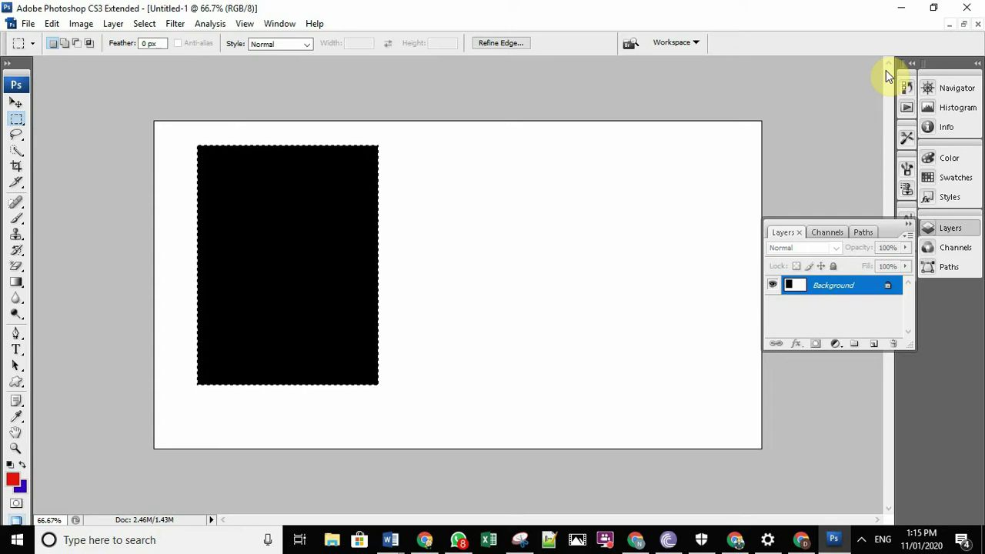
pyautogui.hotkey('ctrl', 'd')
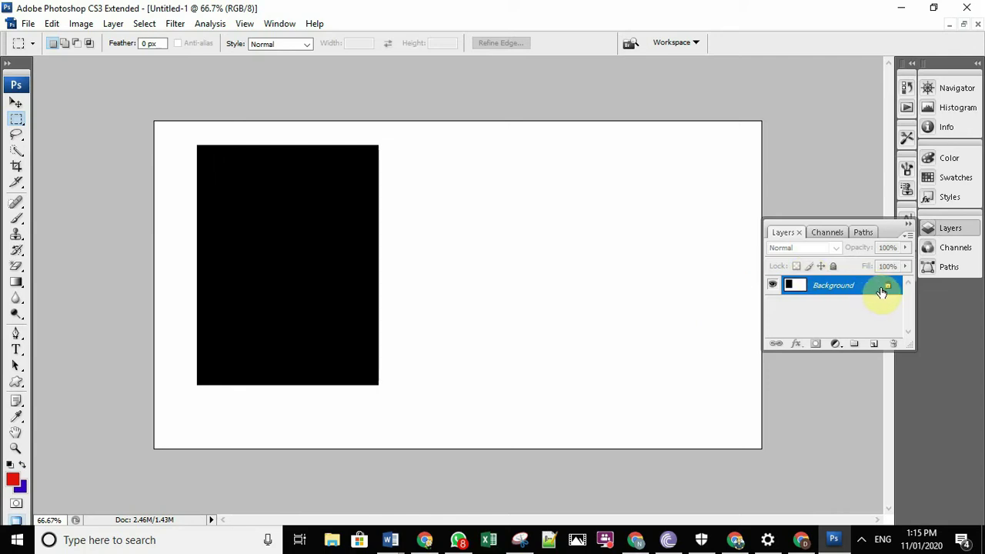
# Convert the Background into Layer 0, lock it, confirm editing is blocked, then unlock it
pyautogui.doubleClick(882, 291)
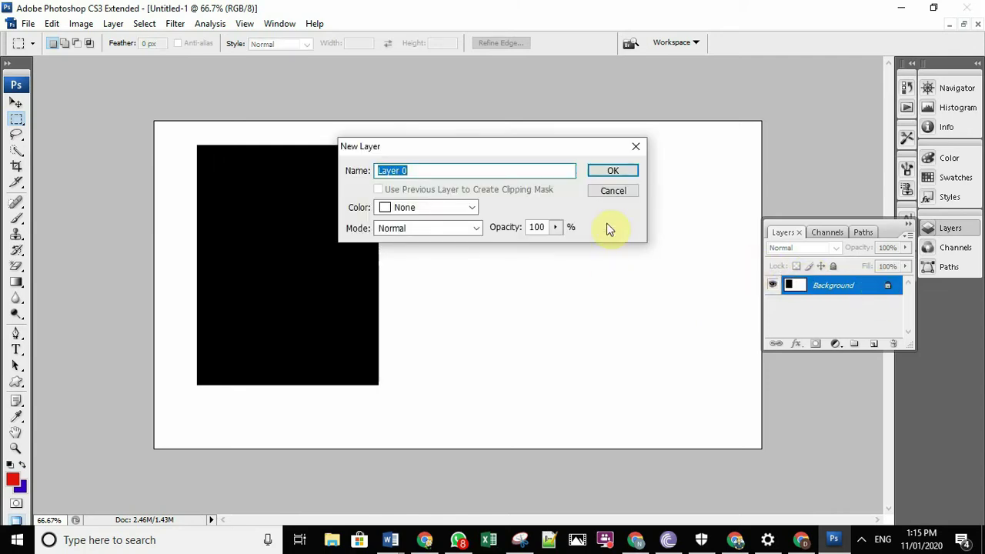
pyautogui.click(611, 172)
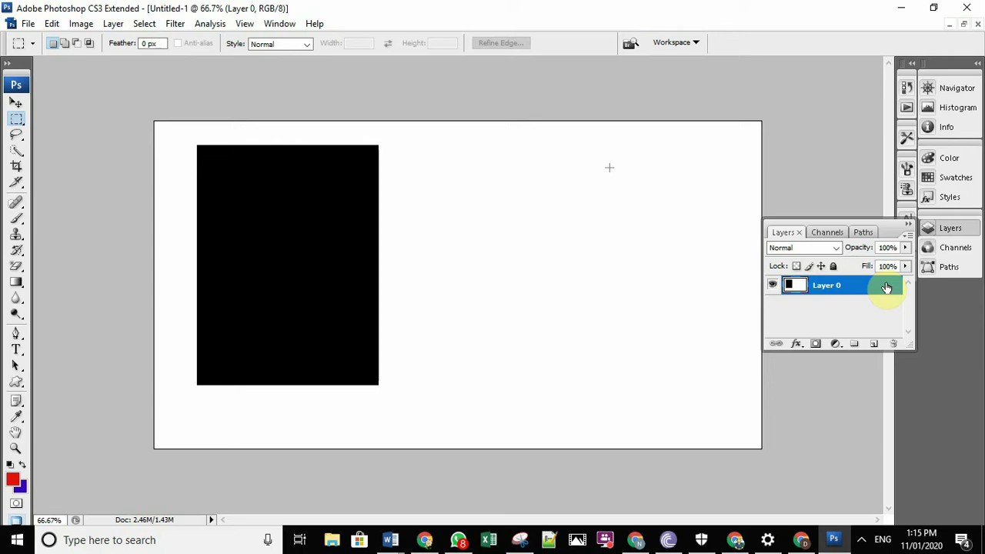
pyautogui.click(832, 266)
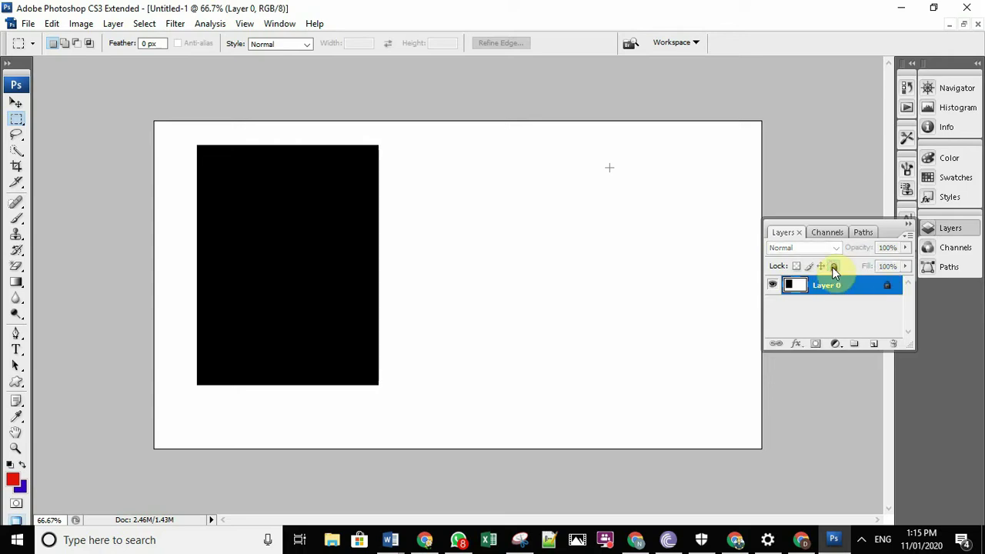
pyautogui.doubleClick(890, 285)
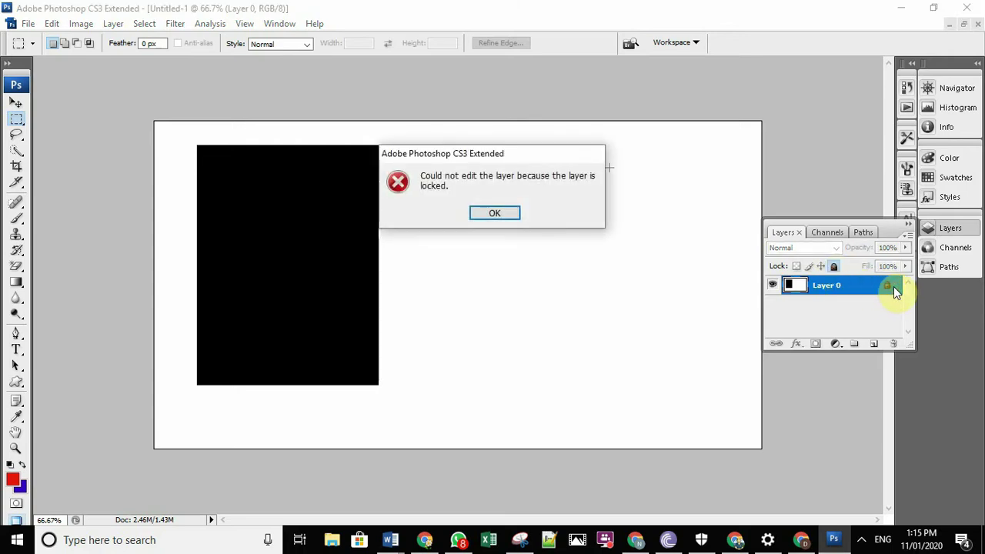
pyautogui.click(491, 208)
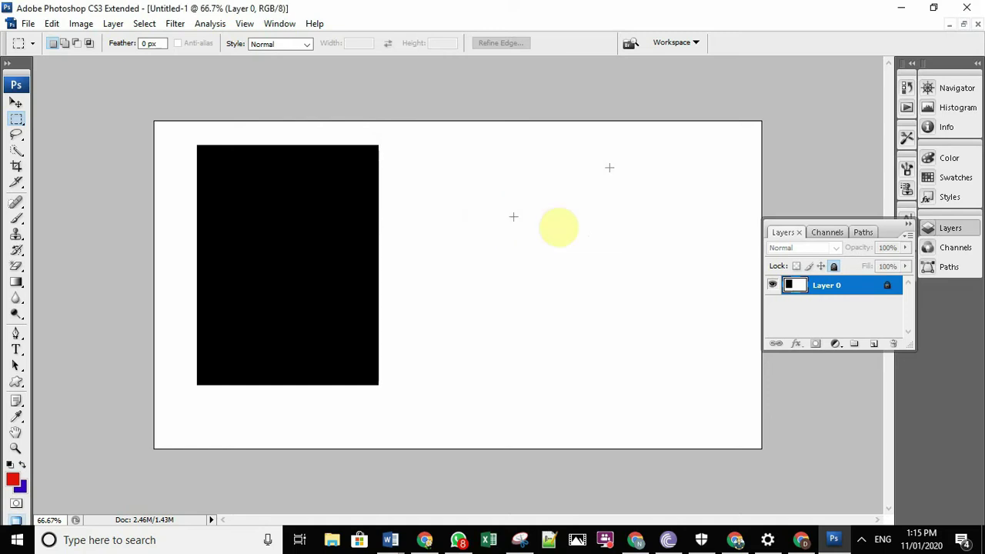
pyautogui.click(833, 267)
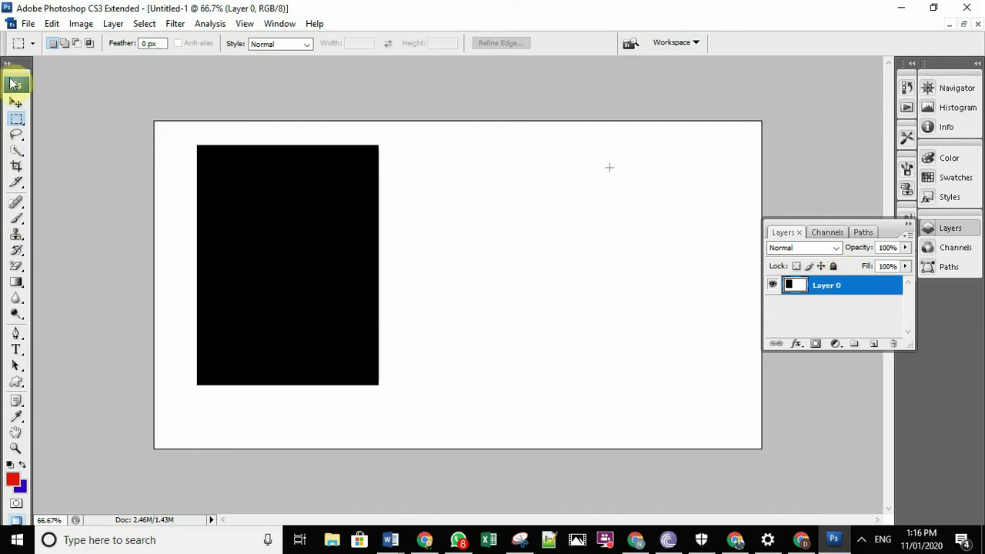
pyautogui.click(16, 106)
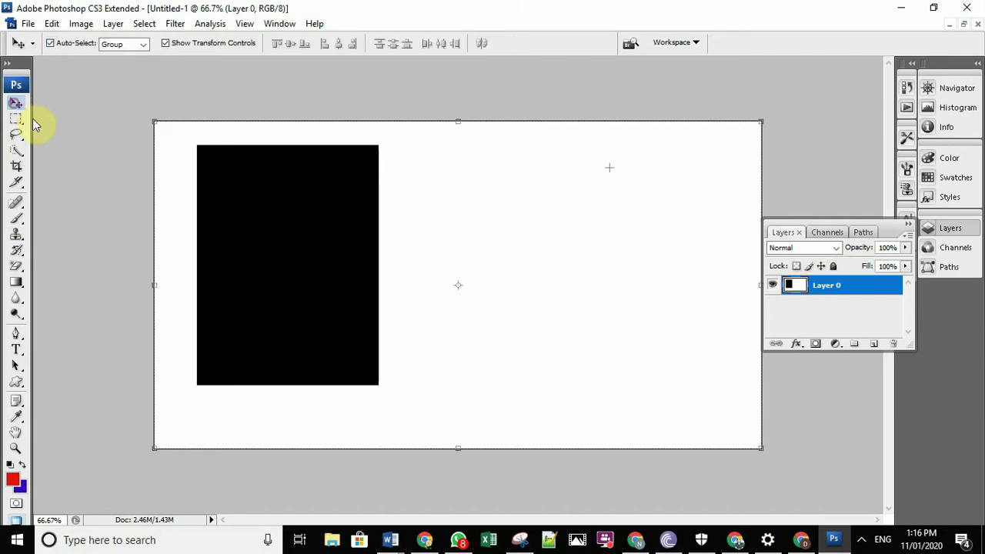
# Nudge Layer 0 slightly down, then step back through history to undo the moves
pyautogui.moveTo(177, 185)
pyautogui.mouseDown()
pyautogui.moveTo(313, 217)
pyautogui.moveTo(260, 192)
pyautogui.moveTo(176, 180)
pyautogui.moveTo(236, 202)
pyautogui.moveTo(177, 178)
pyautogui.mouseUp()
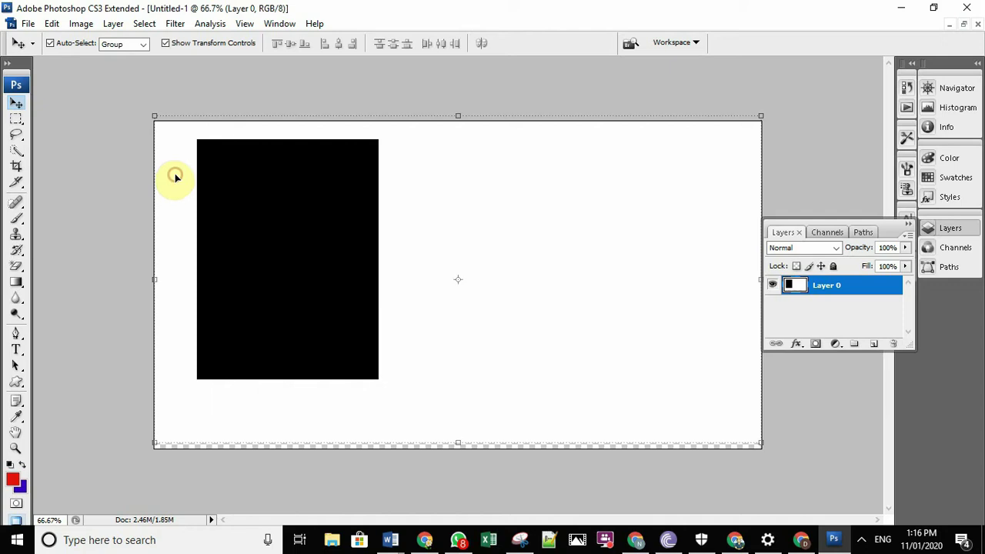
pyautogui.click(167, 163)
pyautogui.moveTo(168, 163); pyautogui.dragTo(167, 169)
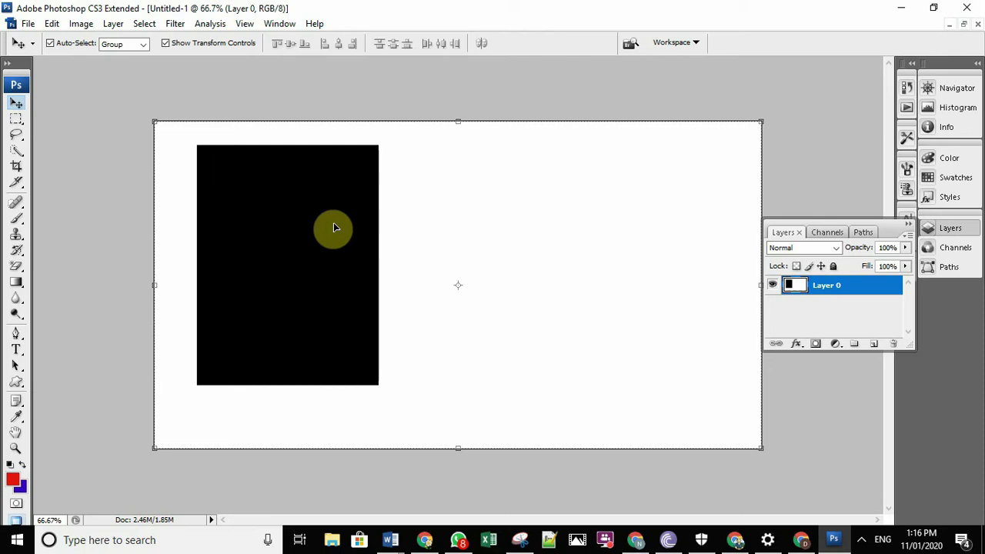
pyautogui.hotkey('ctrl', 'alt', 'z')
pyautogui.hotkey('ctrl', 'alt', 'z')
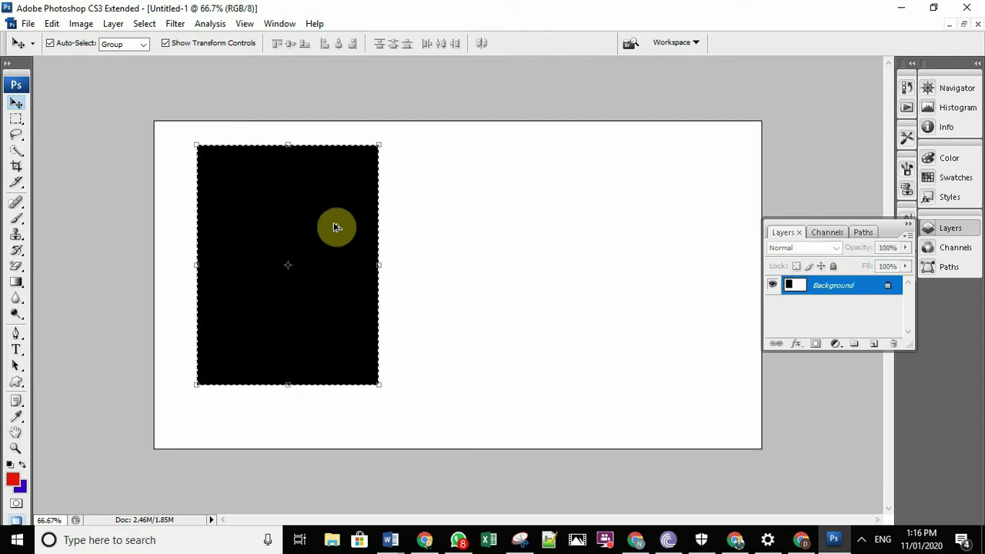
pyautogui.hotkey('ctrl', 'alt', 'z')
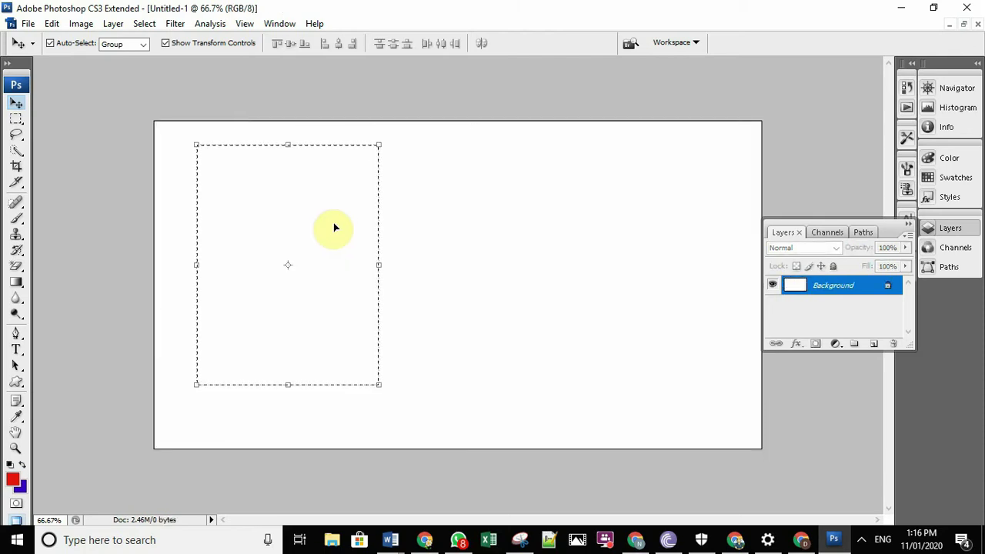
# Step back once more, convert the Background into Layer 0, and shift it slightly
pyautogui.hotkey('ctrl', 'alt', 'z')
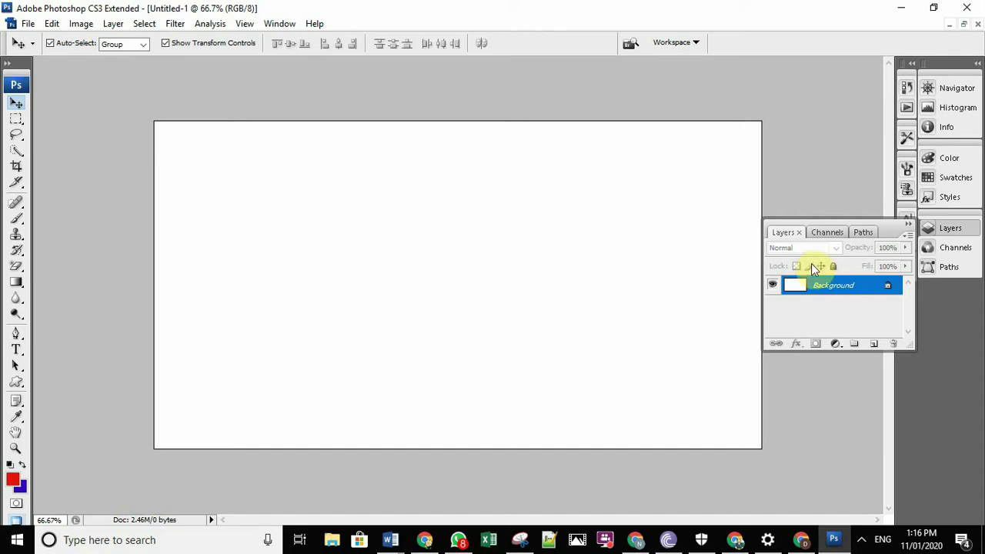
pyautogui.doubleClick(850, 287)
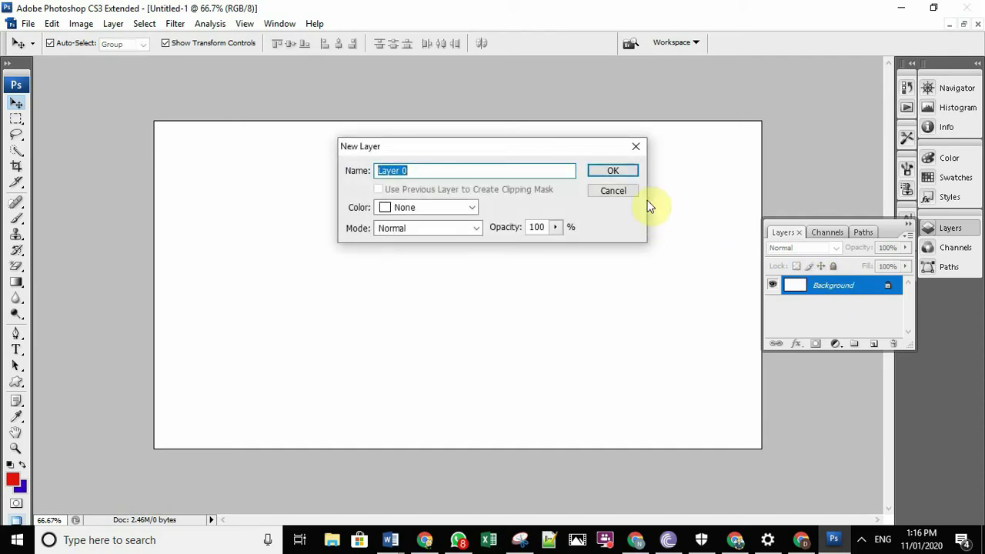
pyautogui.click(612, 170)
pyautogui.moveTo(355, 208)
pyautogui.mouseDown()
pyautogui.moveTo(406, 286)
pyautogui.moveTo(350, 210)
pyautogui.mouseUp()
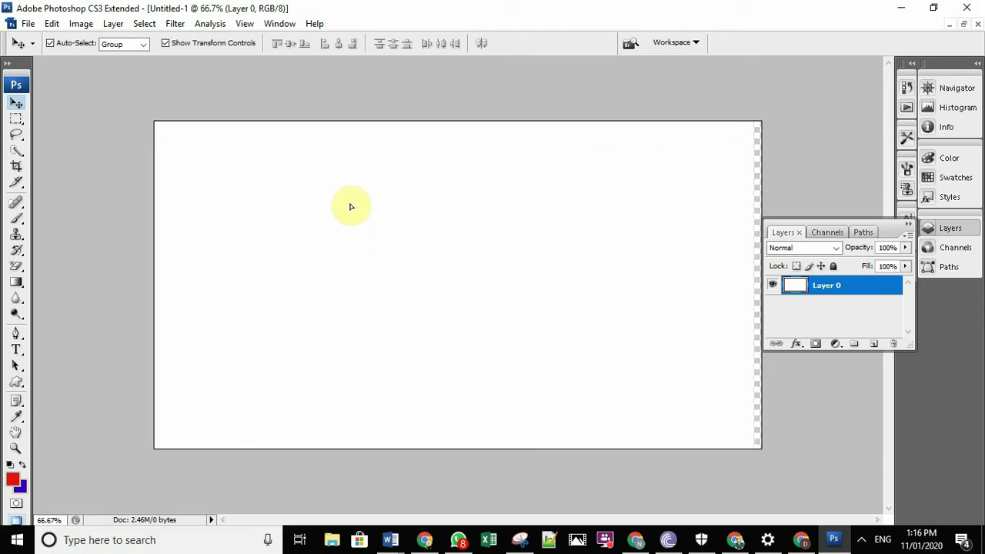
# Free-transform Layer 0 wider so it covers the transparent strip
pyautogui.click(750, 446)
pyautogui.moveTo(747, 445); pyautogui.dragTo(769, 445)
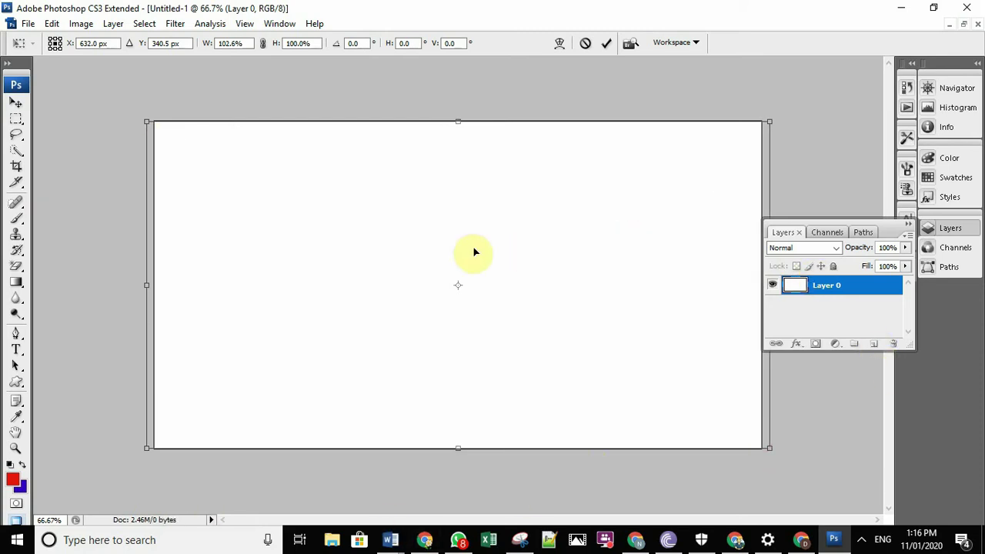
pyautogui.press('Return')
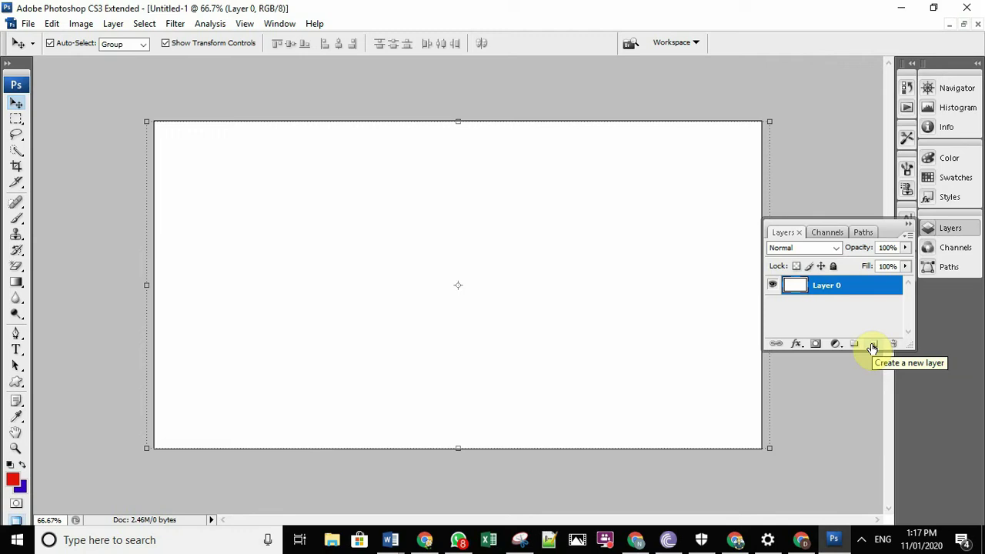
# Add four new empty layers, Layers 1 through 4
pyautogui.click(871, 347)
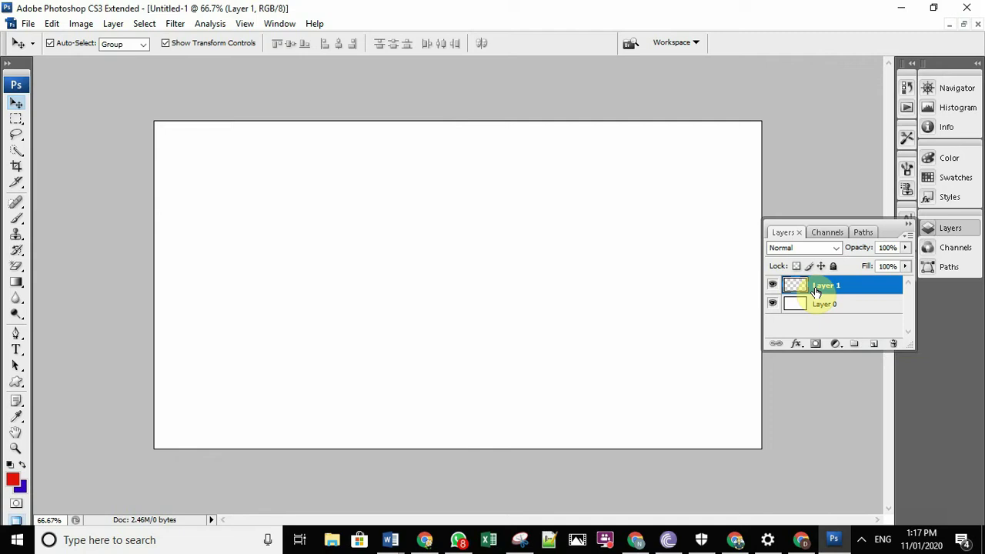
pyautogui.click(872, 346)
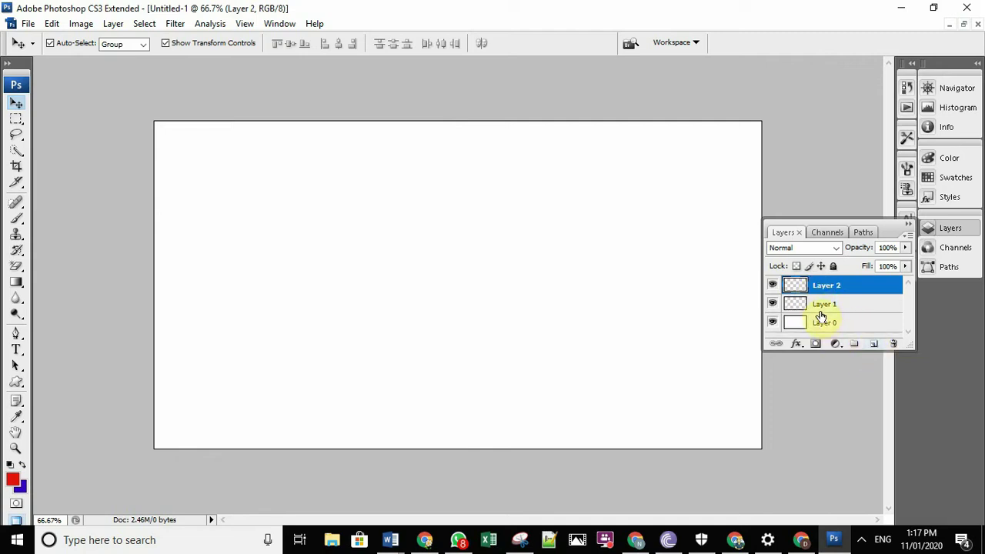
pyautogui.click(874, 345)
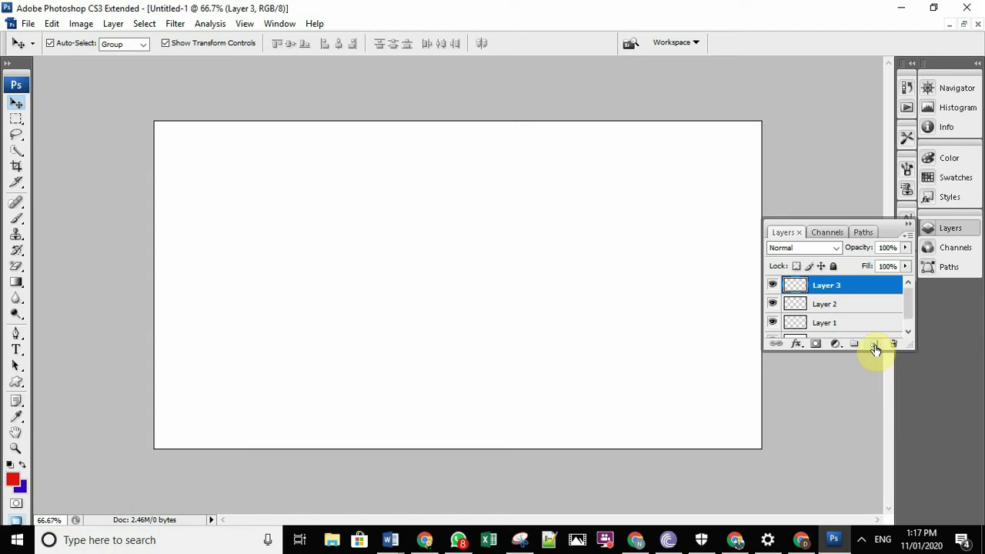
pyautogui.click(875, 345)
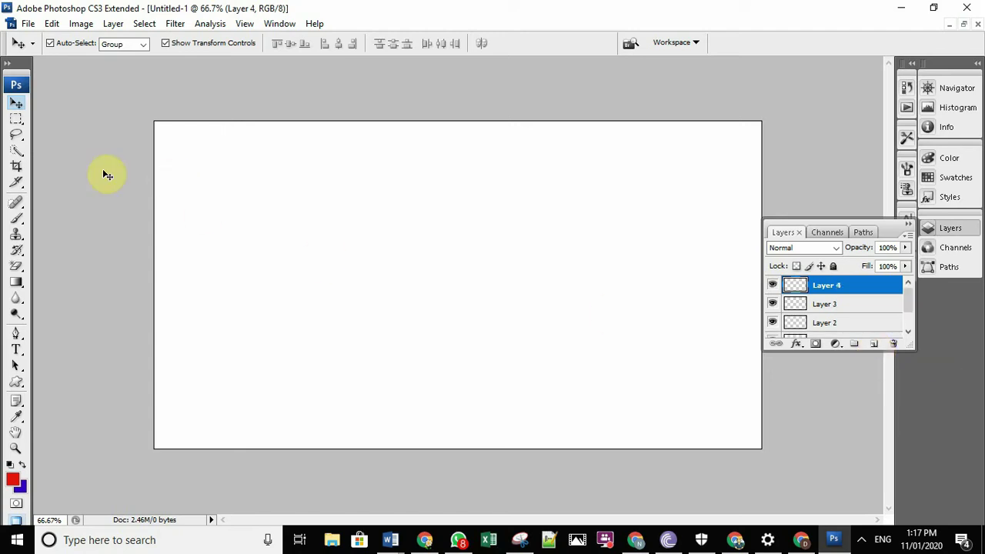
# Draw a tall rectangle near the left edge on Layer 4 and fill it blue
pyautogui.click(16, 121)
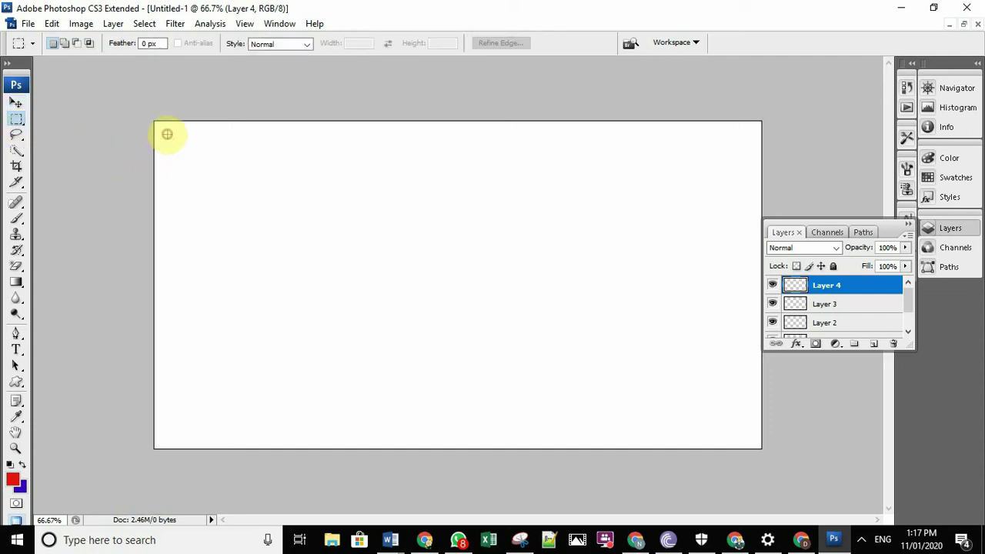
pyautogui.moveTo(167, 135)
pyautogui.mouseDown()
pyautogui.moveTo(238, 147)
pyautogui.moveTo(281, 390)
pyautogui.mouseUp()
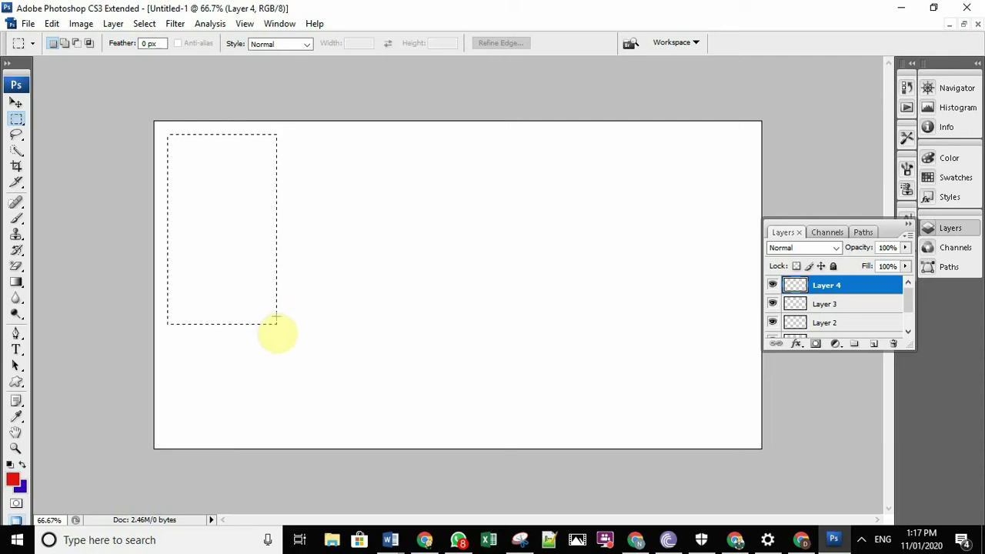
pyautogui.moveTo(280, 390); pyautogui.dragTo(283, 425)
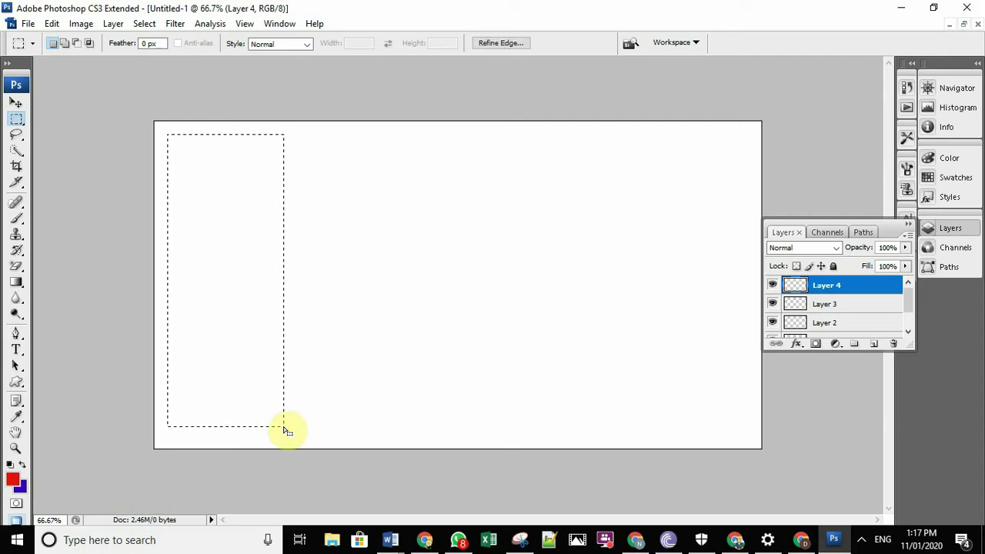
pyautogui.hotkey('ctrl', 'BackSpace')
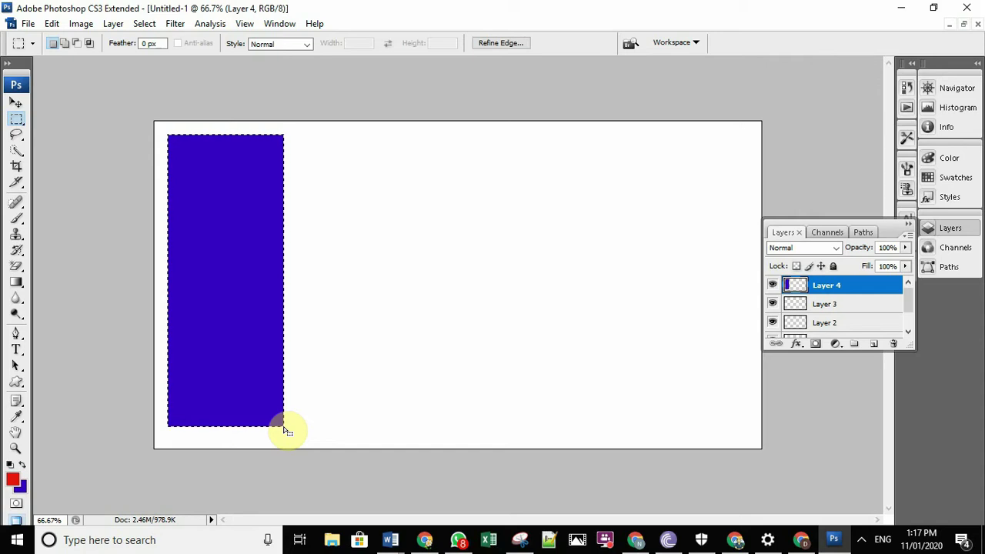
pyautogui.hotkey('ctrl', 'd')
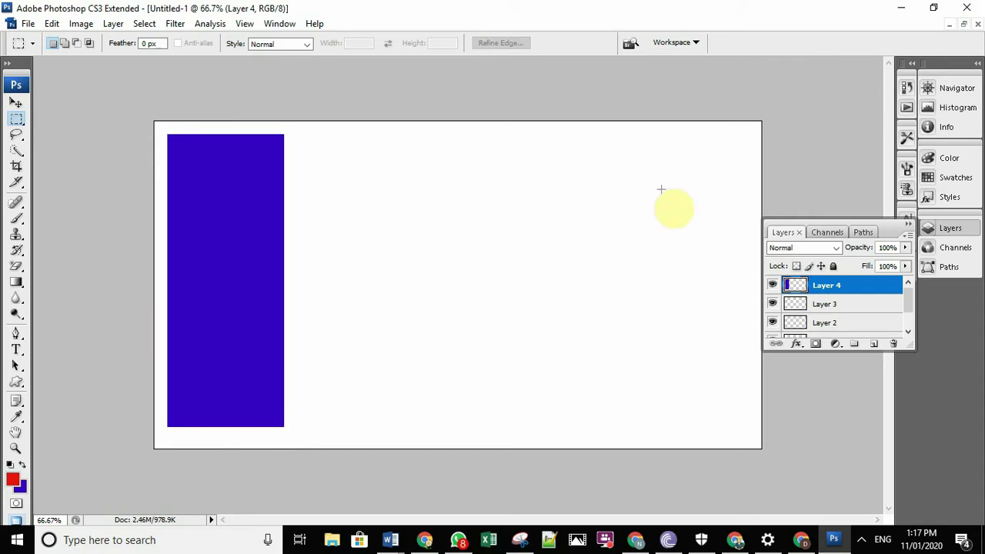
pyautogui.click(846, 311)
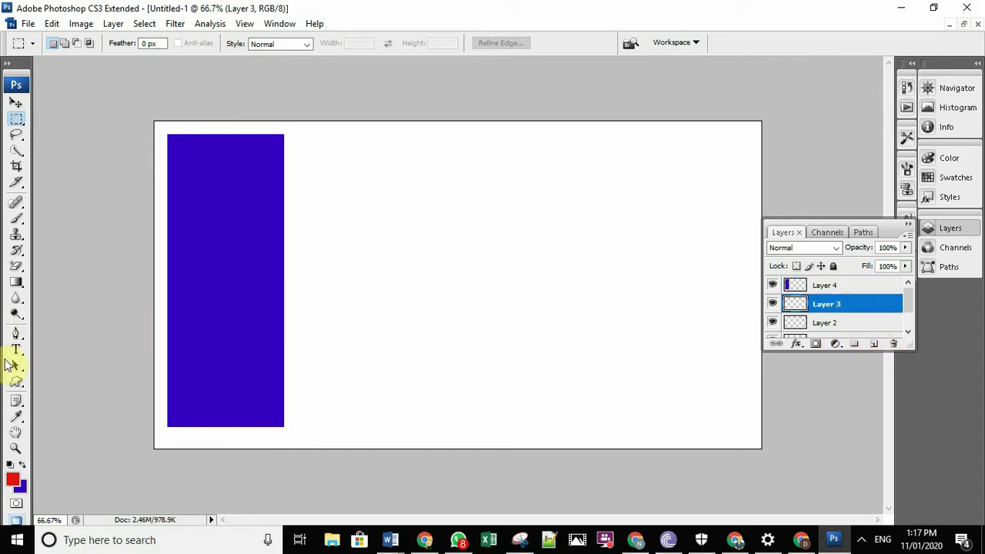
# Draw an oval selection beside the blue rectangle and fill it red
pyautogui.moveTo(23, 119); pyautogui.dragTo(54, 132)
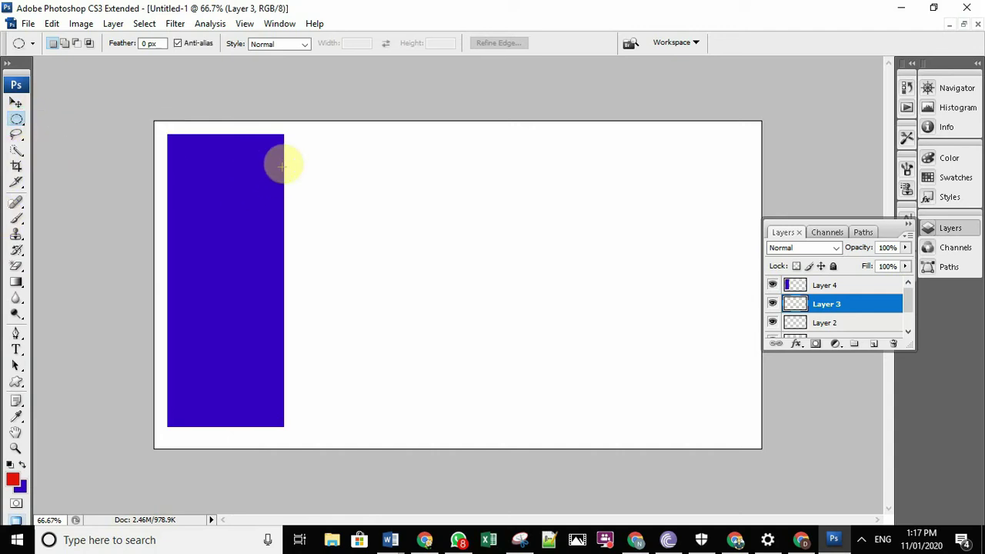
pyautogui.moveTo(288, 144)
pyautogui.mouseDown()
pyautogui.moveTo(489, 243)
pyautogui.moveTo(476, 355)
pyautogui.mouseUp()
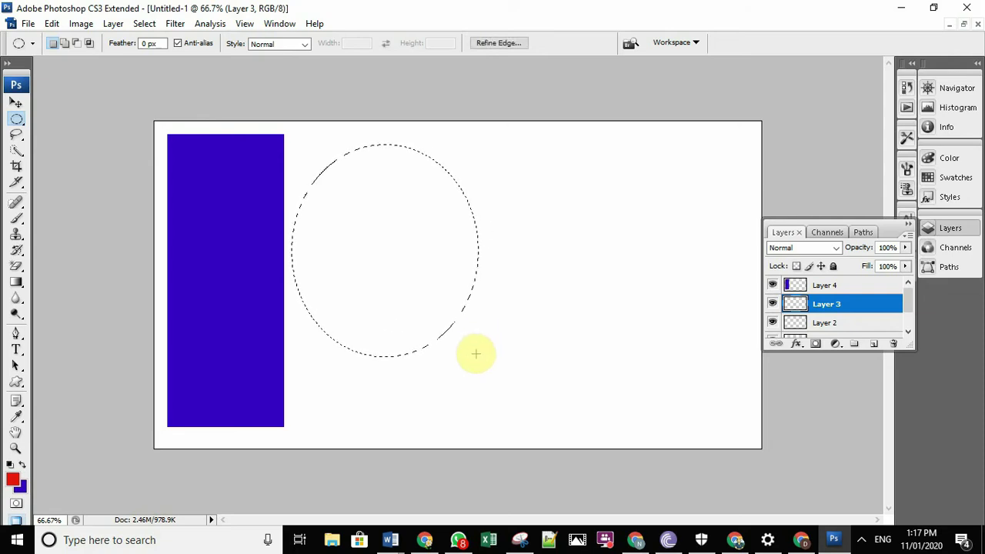
pyautogui.hotkey('alt', 'BackSpace')
pyautogui.hotkey('alt', ',')
pyautogui.hotkey('ctrl', 'd')
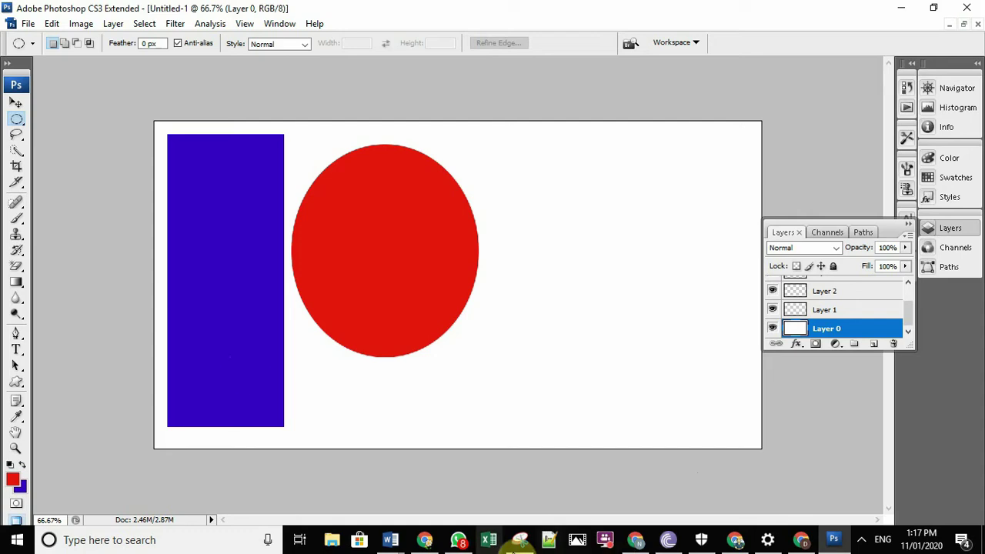
# Nudge the white layer and blue rectangle, and move the red ellipse right and up
pyautogui.click(16, 104)
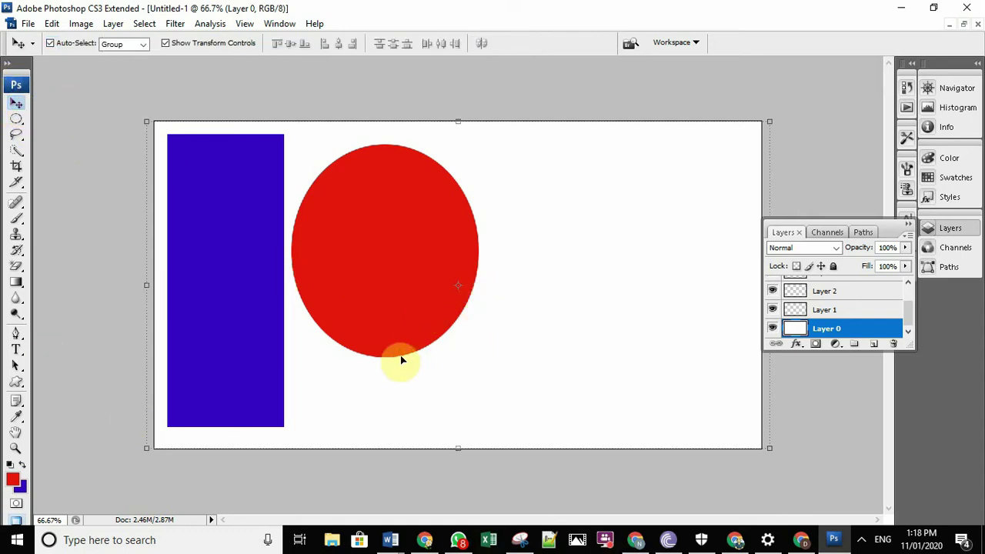
pyautogui.moveTo(366, 401)
pyautogui.mouseDown()
pyautogui.moveTo(429, 402)
pyautogui.moveTo(357, 396)
pyautogui.mouseUp()
pyautogui.click(216, 317)
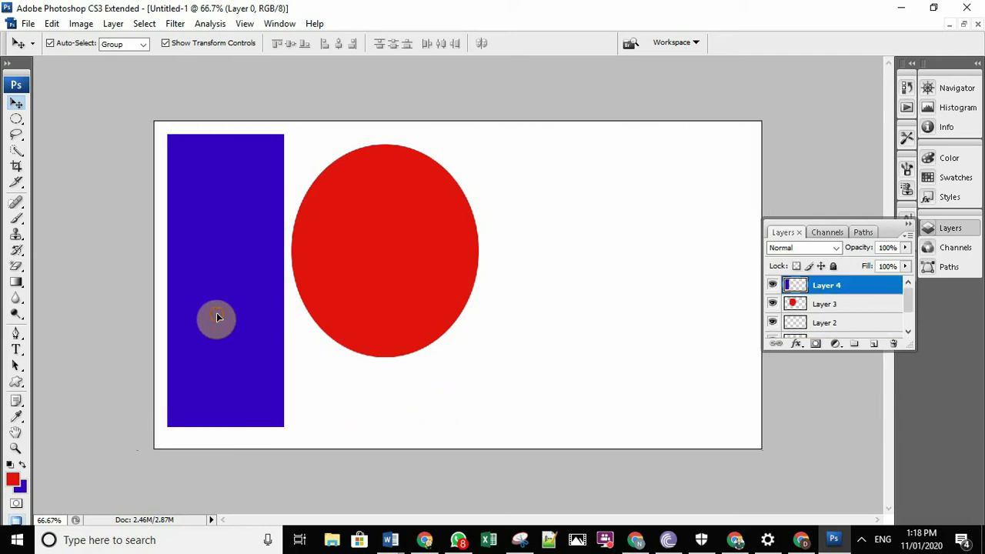
pyautogui.moveTo(216, 317)
pyautogui.mouseDown()
pyautogui.moveTo(234, 337)
pyautogui.moveTo(221, 304)
pyautogui.moveTo(206, 318)
pyautogui.moveTo(215, 319)
pyautogui.mouseUp()
pyautogui.moveTo(330, 292)
pyautogui.mouseDown()
pyautogui.moveTo(402, 297)
pyautogui.moveTo(387, 271)
pyautogui.moveTo(342, 280)
pyautogui.mouseUp()
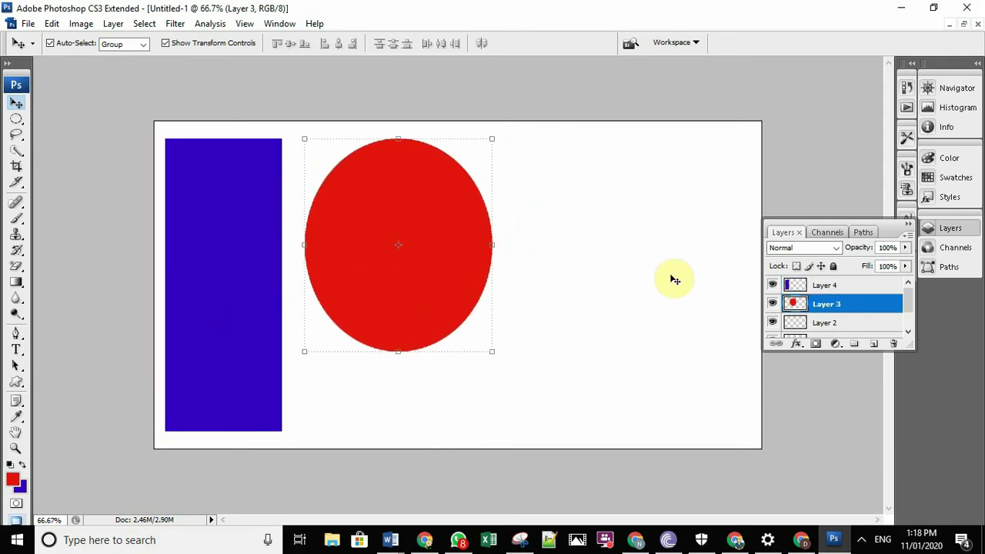
pyautogui.click(840, 323)
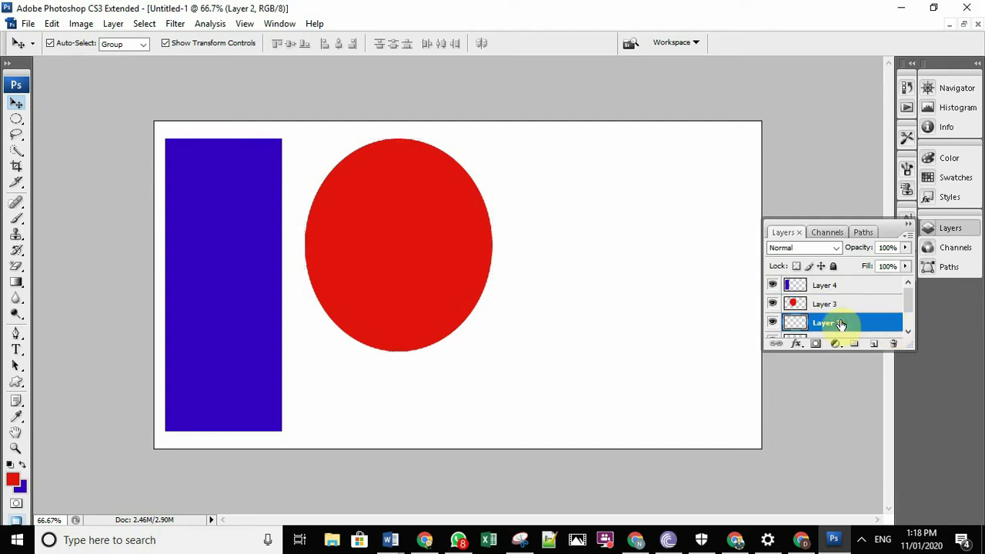
pyautogui.click(16, 120)
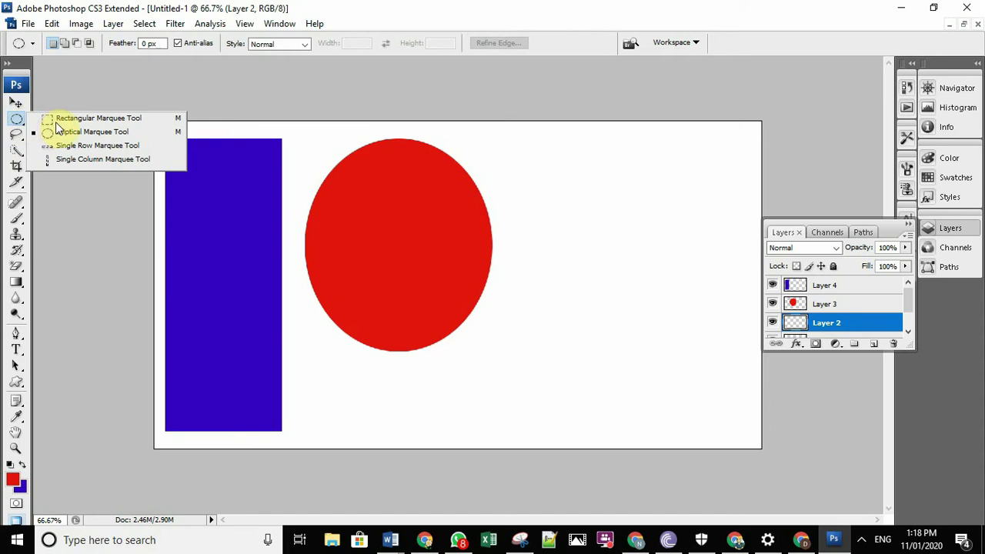
# Draw a rectangular selection in the blank area right of the red ellipse, in Add to selection mode
pyautogui.click(53, 120)
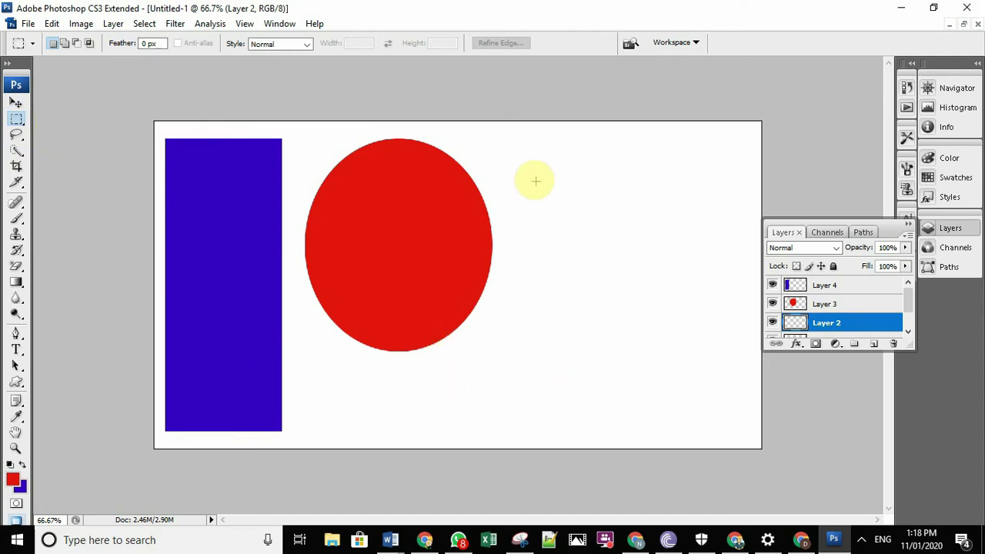
pyautogui.moveTo(523, 168); pyautogui.dragTo(706, 351)
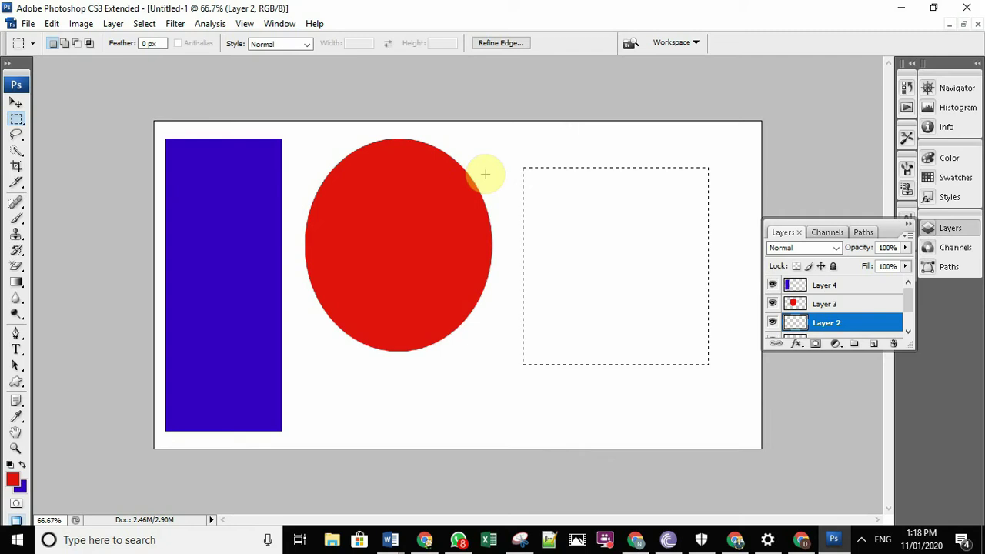
pyautogui.moveTo(512, 154); pyautogui.dragTo(629, 366)
pyautogui.moveTo(582, 143); pyautogui.dragTo(671, 292)
pyautogui.moveTo(516, 145); pyautogui.dragTo(639, 294)
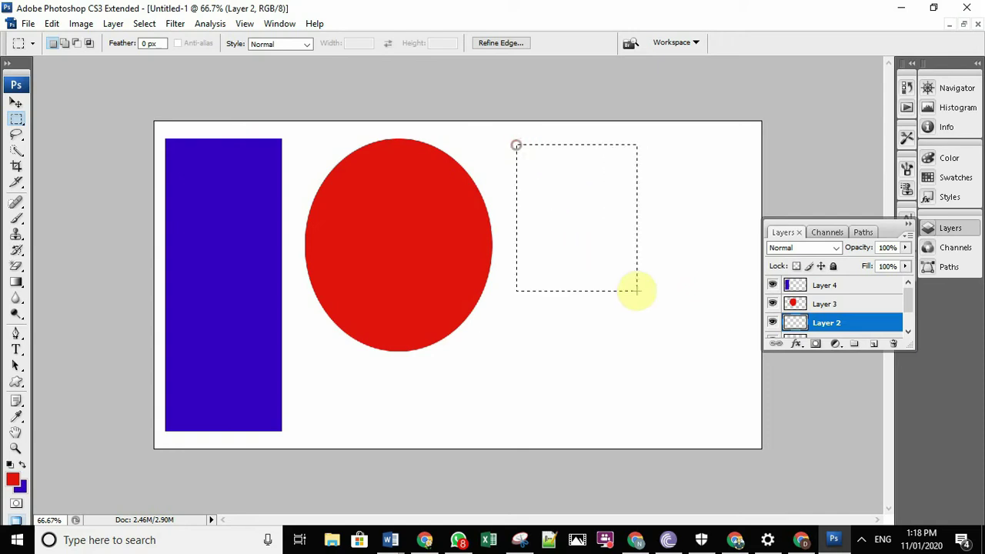
pyautogui.moveTo(677, 178); pyautogui.dragTo(597, 318)
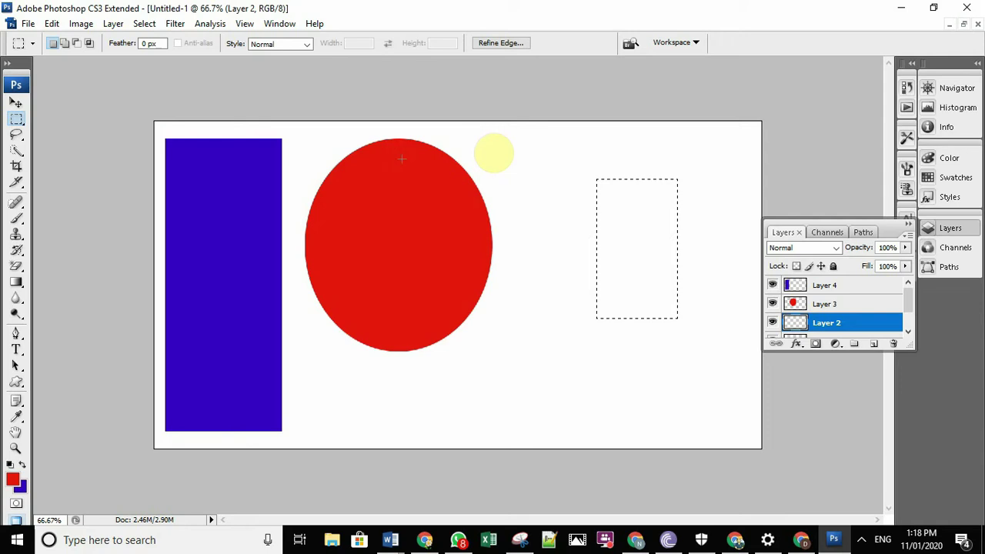
pyautogui.moveTo(515, 148); pyautogui.dragTo(690, 344)
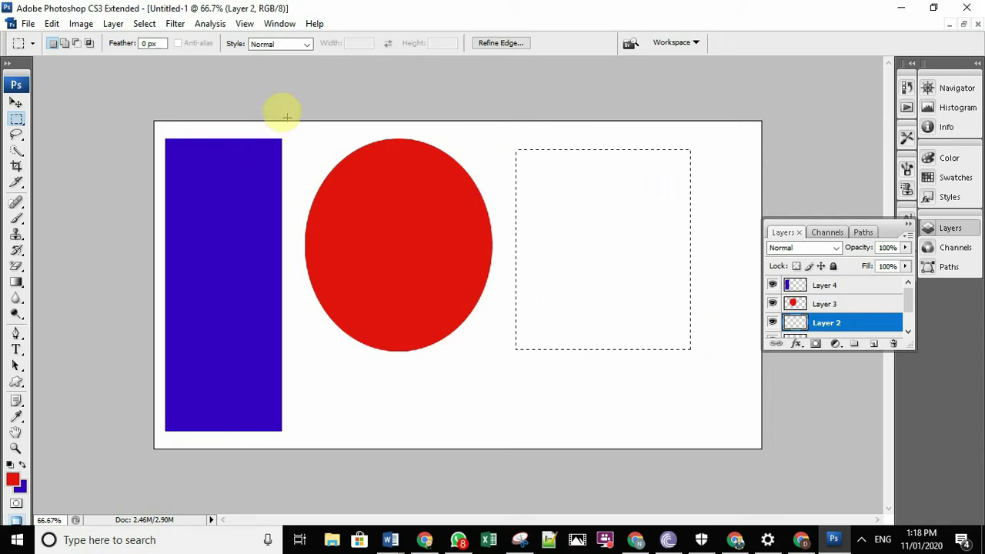
pyautogui.click(65, 43)
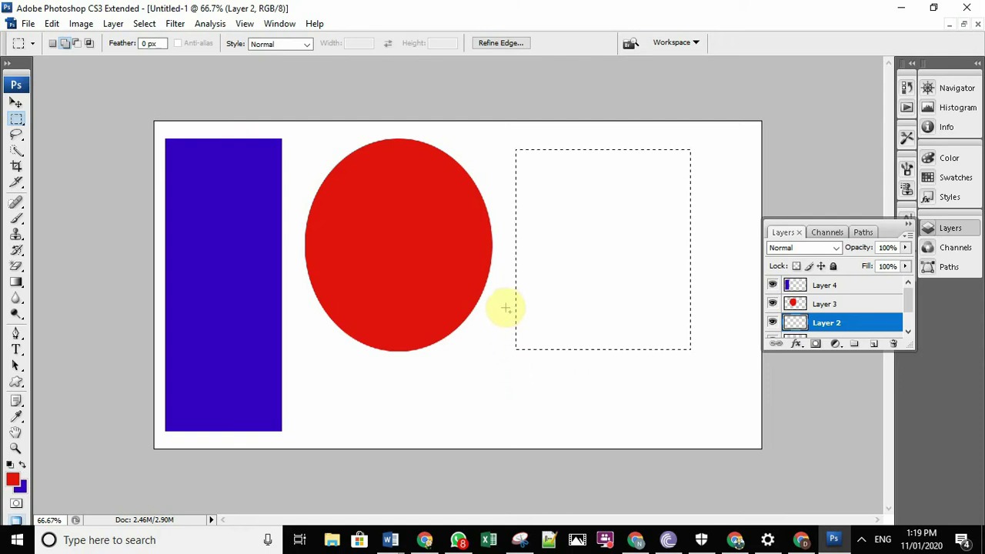
# Add four rectangles to the selection: lower left, top right, a wide band, right edge
pyautogui.moveTo(503, 305); pyautogui.dragTo(617, 394)
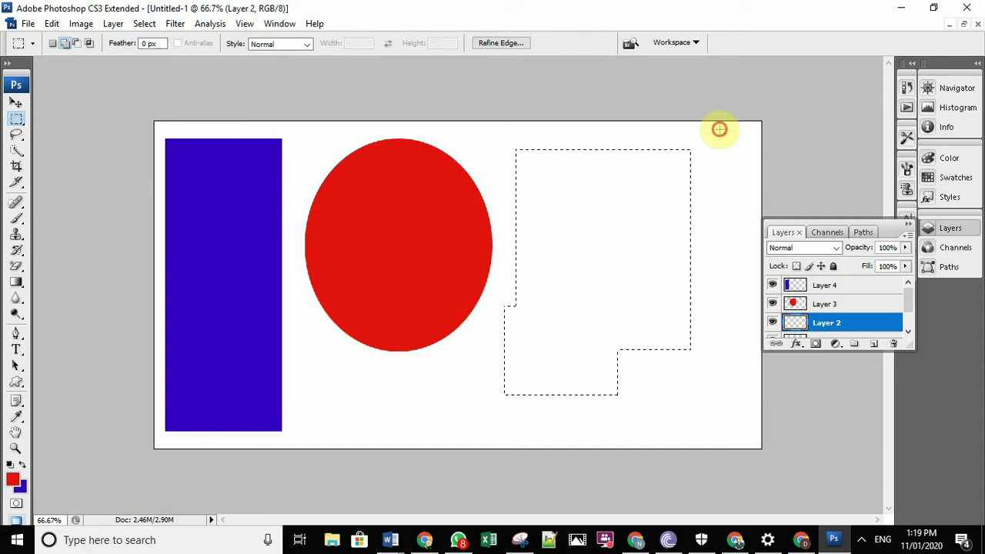
pyautogui.moveTo(719, 129); pyautogui.dragTo(664, 165)
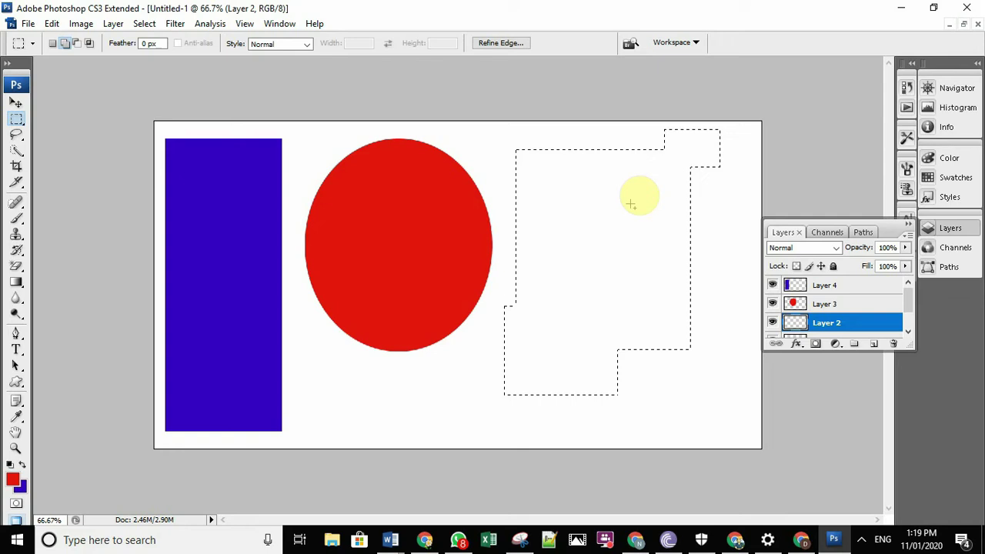
pyautogui.moveTo(499, 194); pyautogui.dragTo(712, 244)
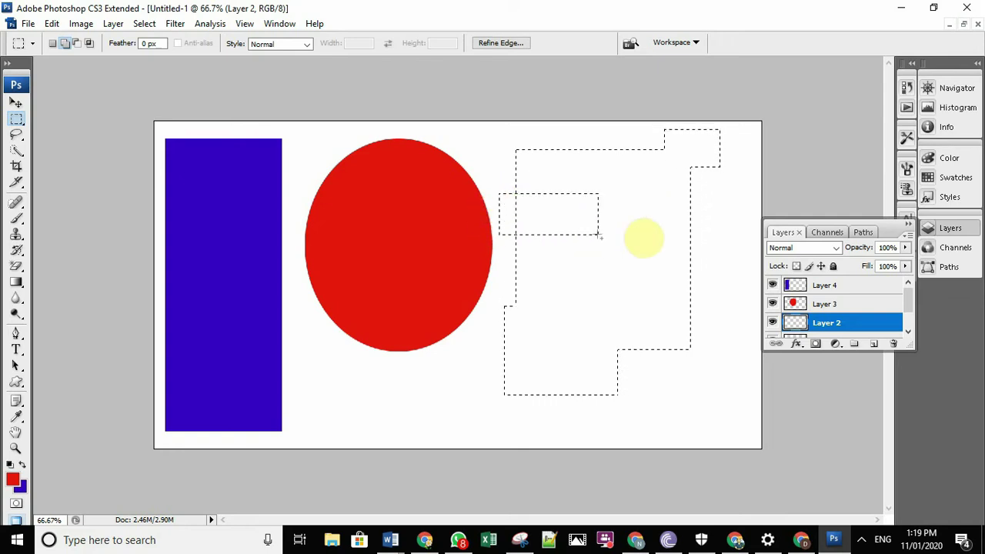
pyautogui.moveTo(699, 291); pyautogui.dragTo(675, 297)
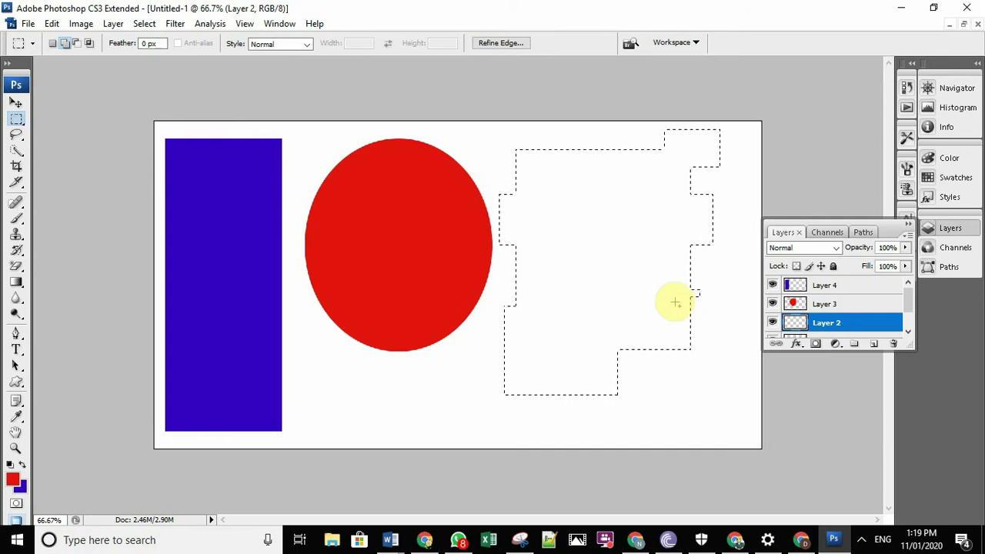
# In Subtract from selection mode, cut steps and notches from the selection, then deselect
pyautogui.click(75, 44)
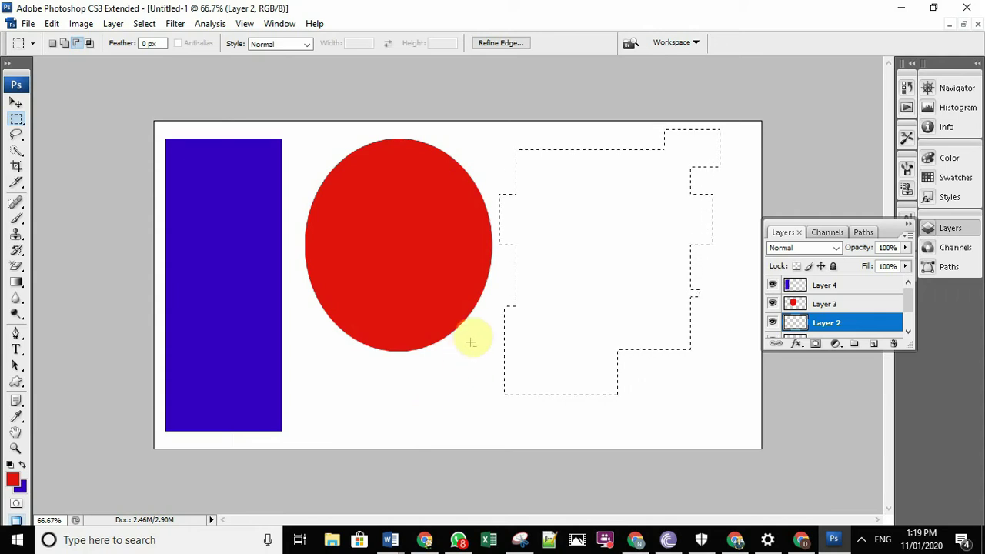
pyautogui.moveTo(474, 333); pyautogui.dragTo(629, 399)
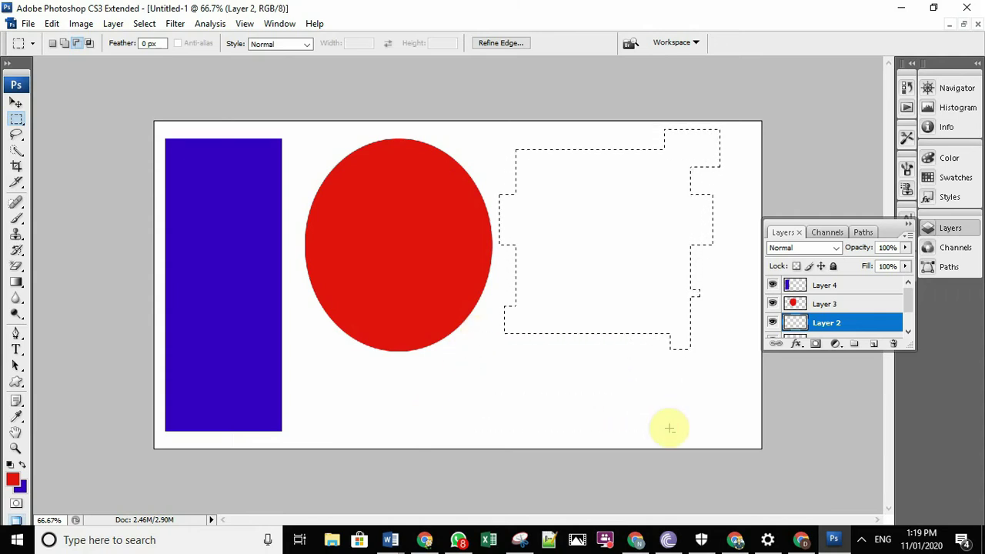
pyautogui.moveTo(767, 370)
pyautogui.mouseDown()
pyautogui.moveTo(723, 370)
pyautogui.moveTo(655, 265)
pyautogui.mouseUp()
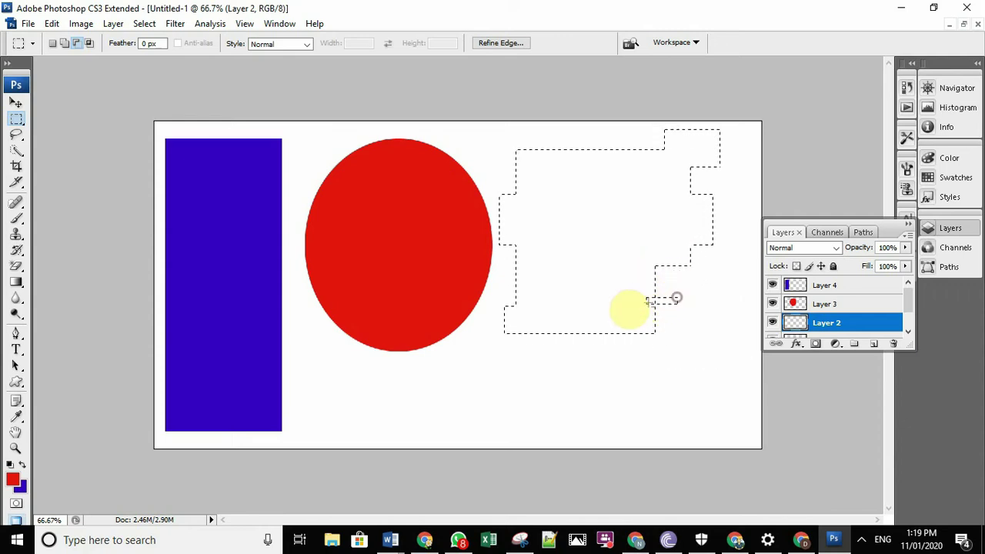
pyautogui.moveTo(603, 353); pyautogui.dragTo(603, 358)
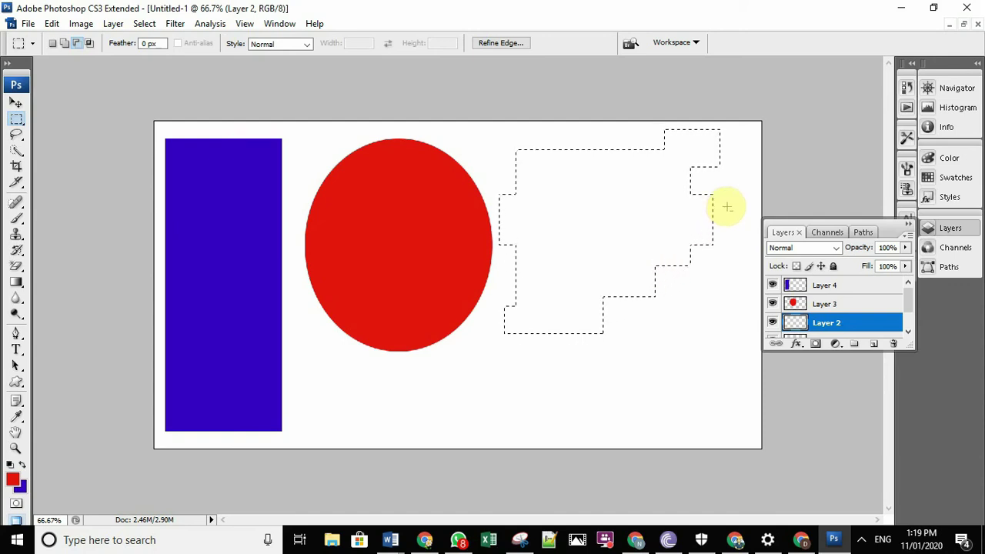
pyautogui.moveTo(725, 206); pyautogui.dragTo(658, 222)
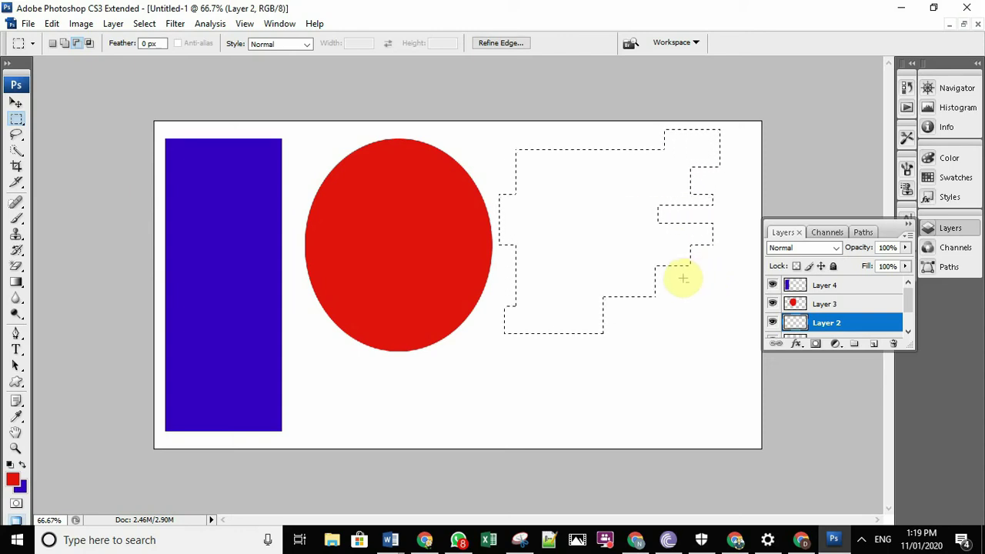
pyautogui.moveTo(682, 277); pyautogui.dragTo(613, 293)
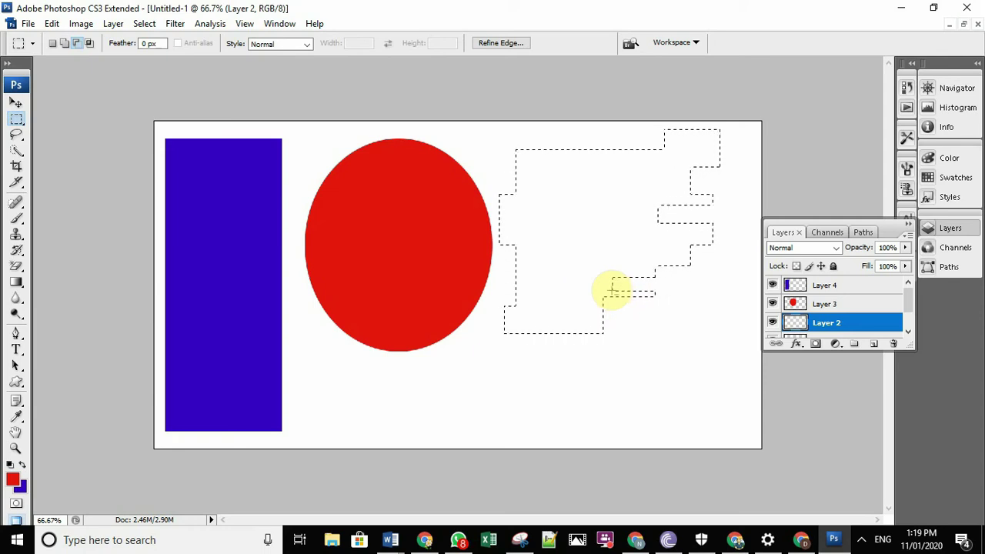
pyautogui.click(611, 292)
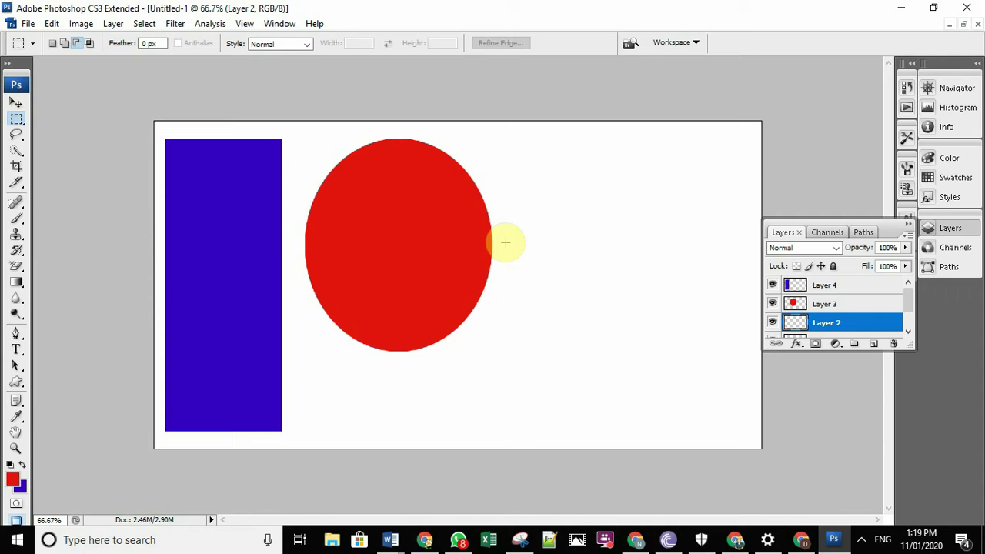
# Select an ellipse right of the red ellipse and set Intersect mode for the Rectangular Marquee
pyautogui.click(19, 123)
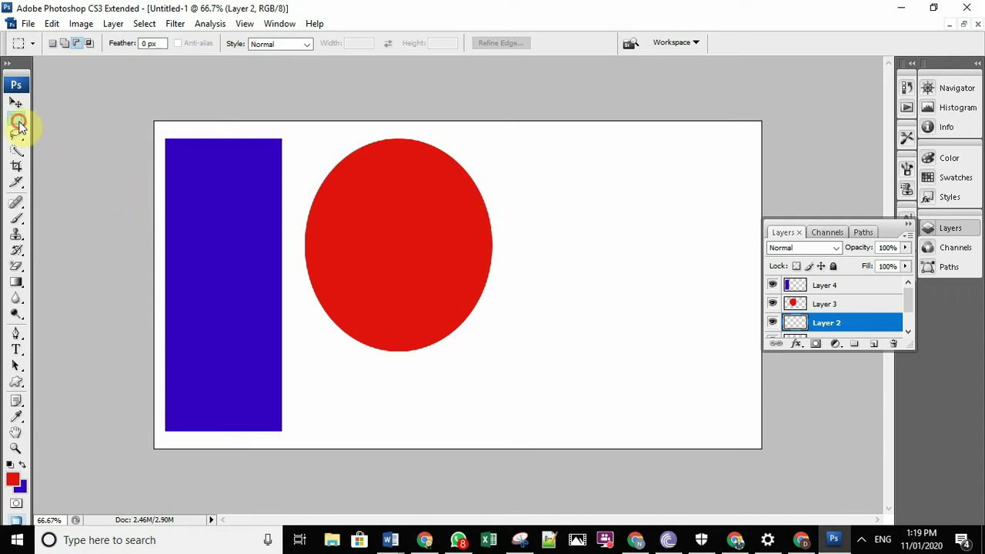
pyautogui.click(65, 137)
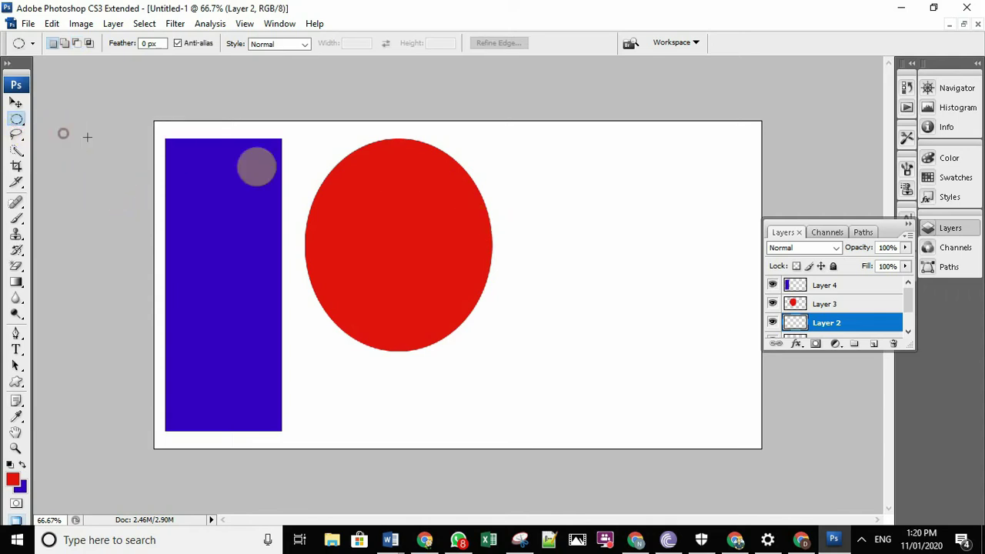
pyautogui.moveTo(490, 151)
pyautogui.mouseDown()
pyautogui.moveTo(645, 263)
pyautogui.moveTo(681, 372)
pyautogui.mouseUp()
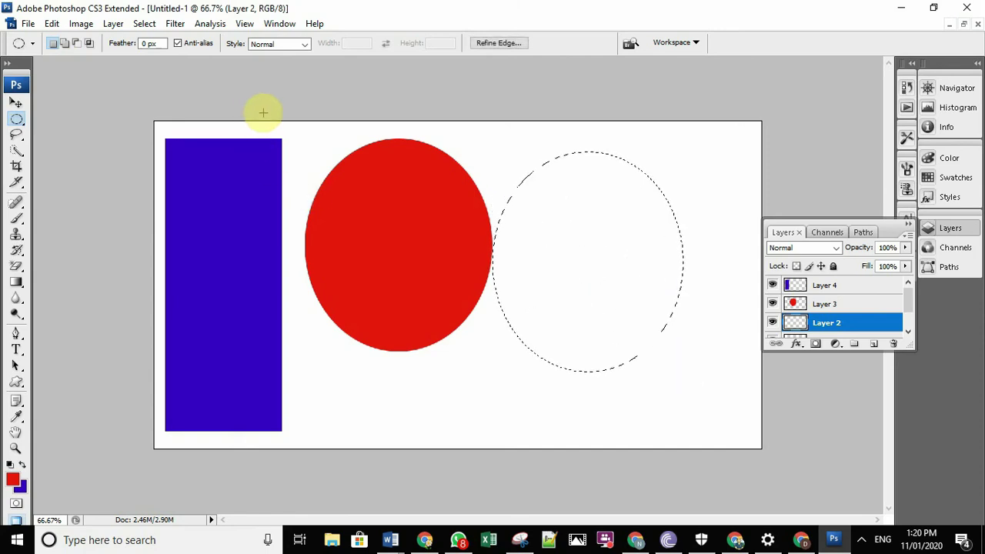
pyautogui.click(89, 44)
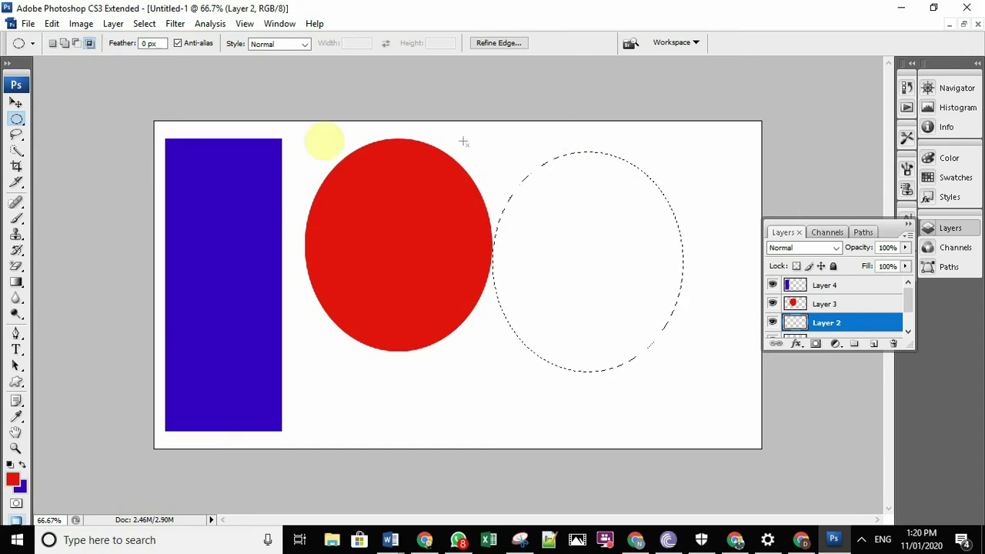
pyautogui.click(17, 120)
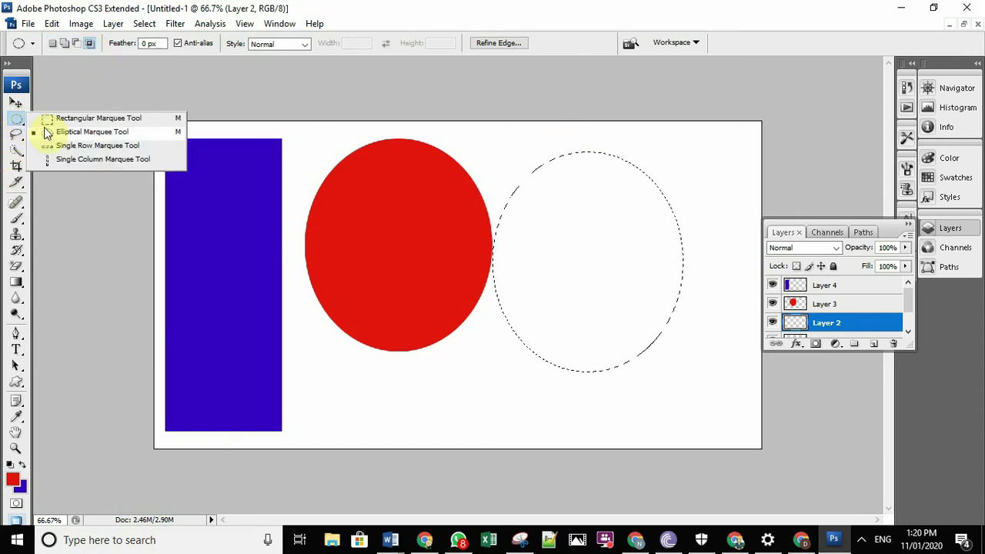
pyautogui.click(66, 119)
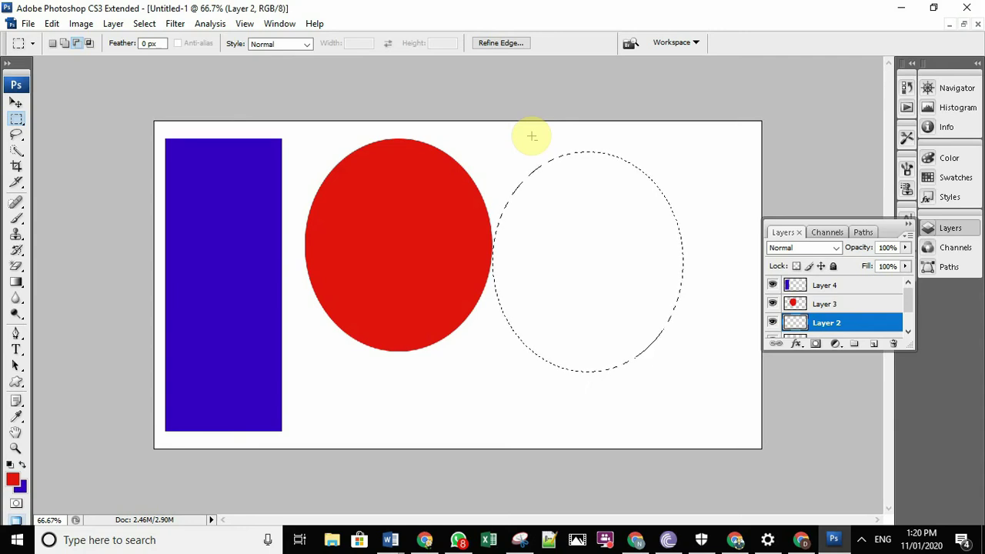
pyautogui.moveTo(531, 136); pyautogui.dragTo(598, 155)
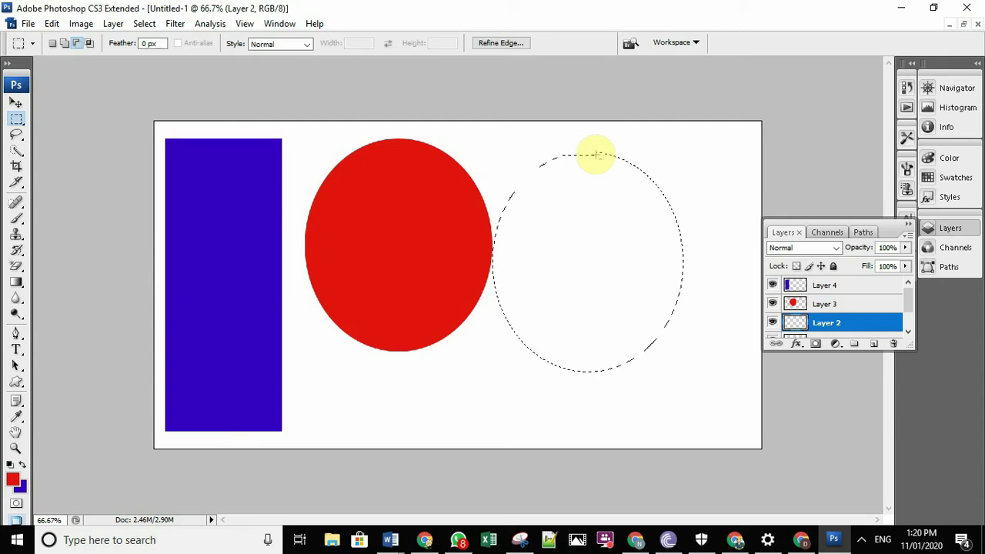
pyautogui.click(89, 43)
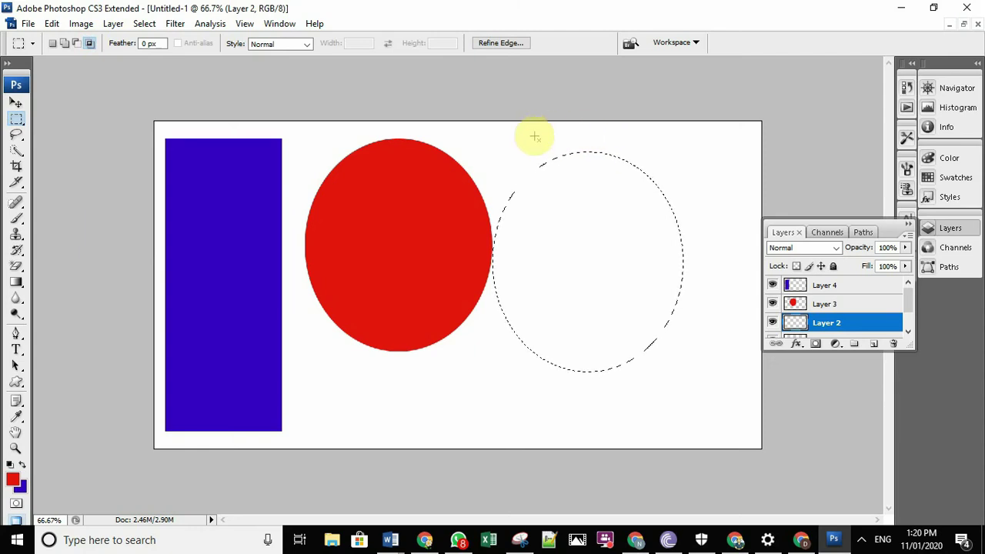
pyautogui.moveTo(537, 131)
pyautogui.mouseDown()
pyautogui.moveTo(683, 172)
pyautogui.moveTo(635, 235)
pyautogui.moveTo(632, 405)
pyautogui.mouseUp()
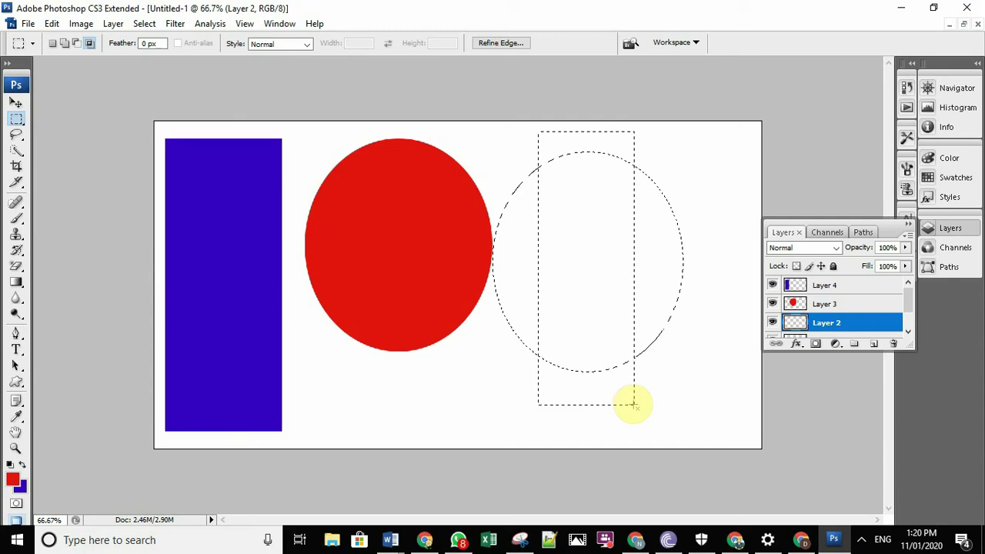
pyautogui.moveTo(633, 405); pyautogui.dragTo(632, 404)
pyautogui.click(76, 43)
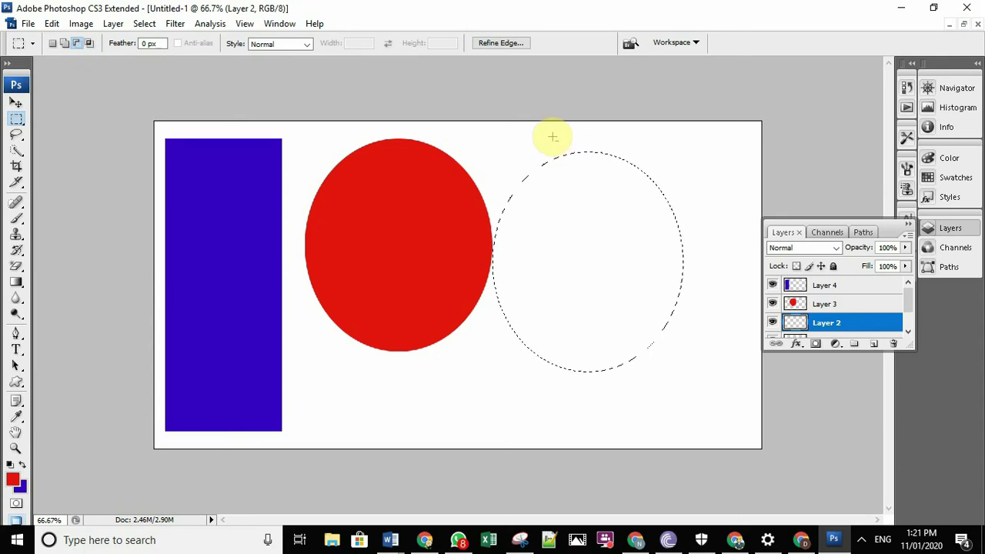
pyautogui.moveTo(551, 136); pyautogui.dragTo(616, 383)
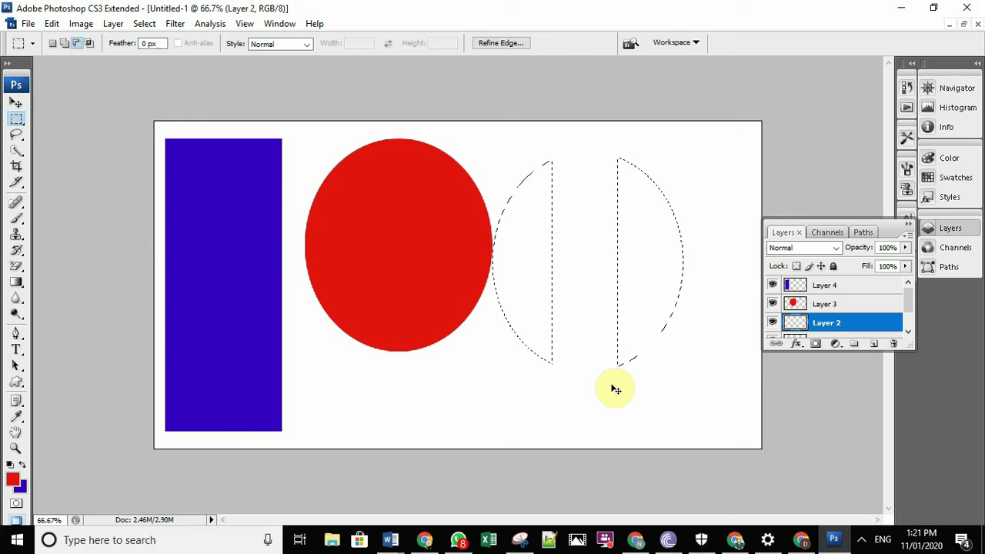
pyautogui.hotkey('ctrl', 'BackSpace')
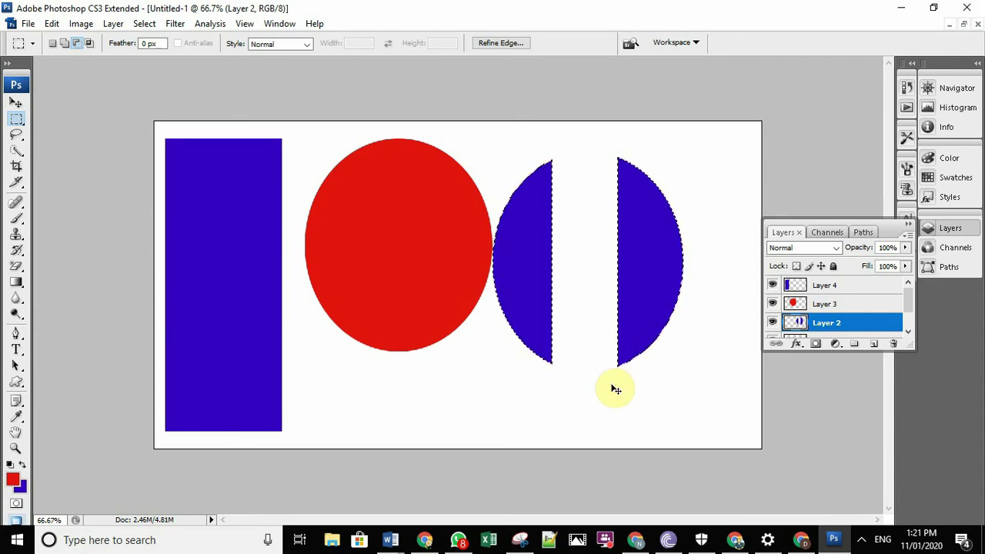
pyautogui.press('Delete')
pyautogui.hotkey('ctrl', 'z')
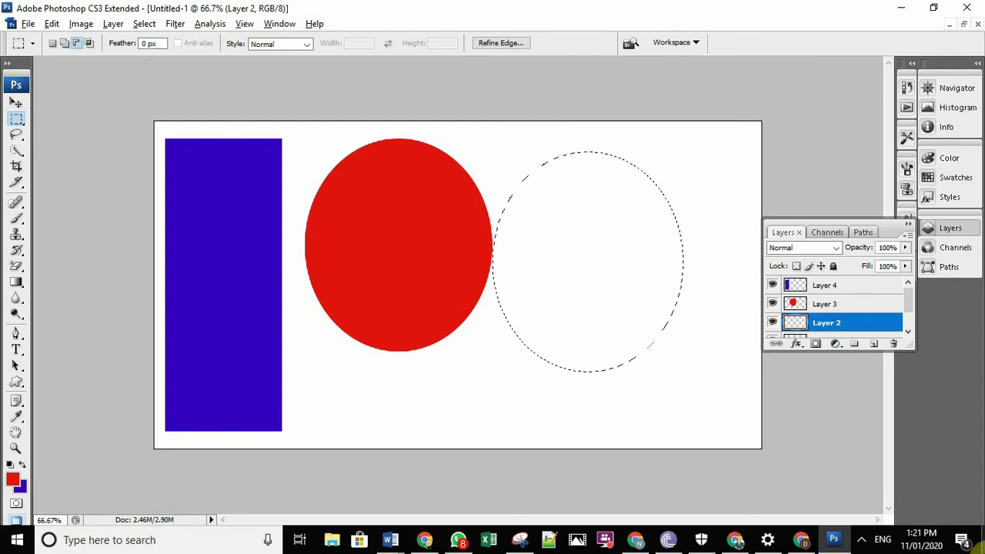
pyautogui.click(76, 43)
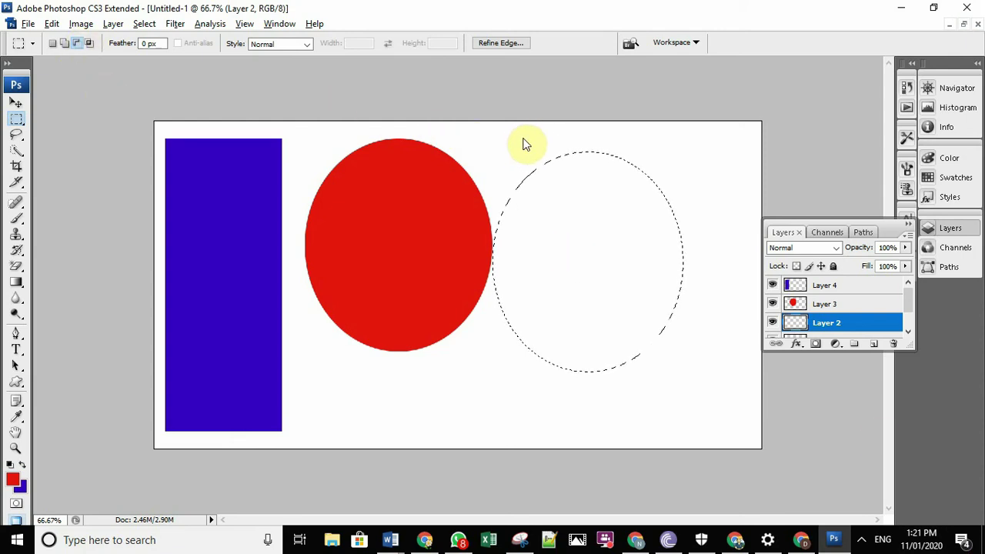
# Add a tall rectangle to the ellipse selection, then subtract a rectangle from its upper right
pyautogui.click(15, 119)
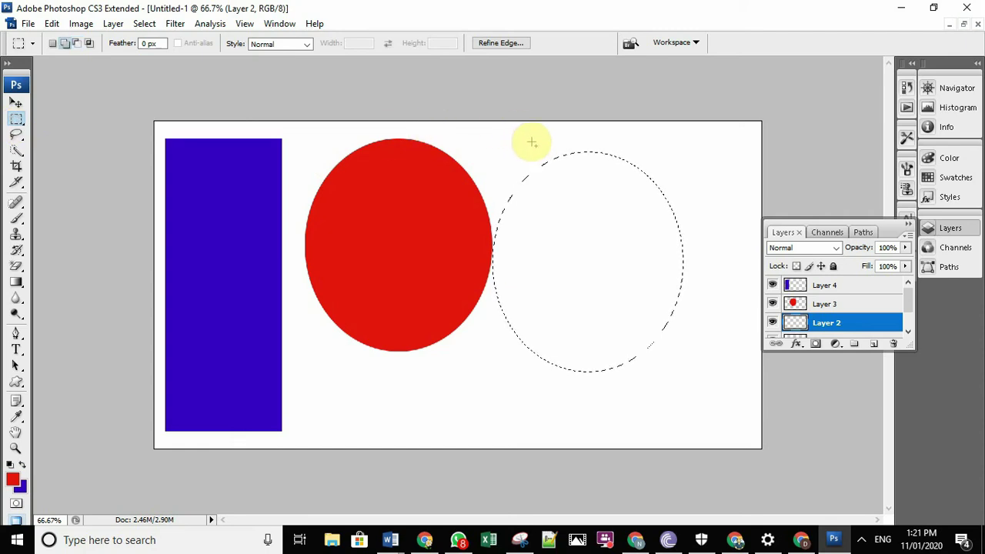
pyautogui.moveTo(531, 142); pyautogui.dragTo(621, 405)
pyautogui.press('alt')
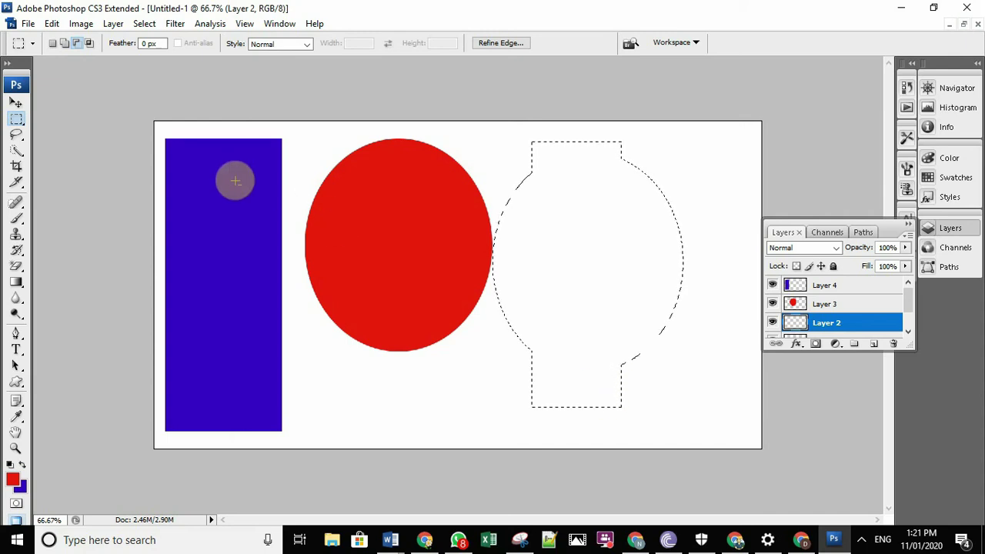
pyautogui.moveTo(275, 176); pyautogui.dragTo(280, 176)
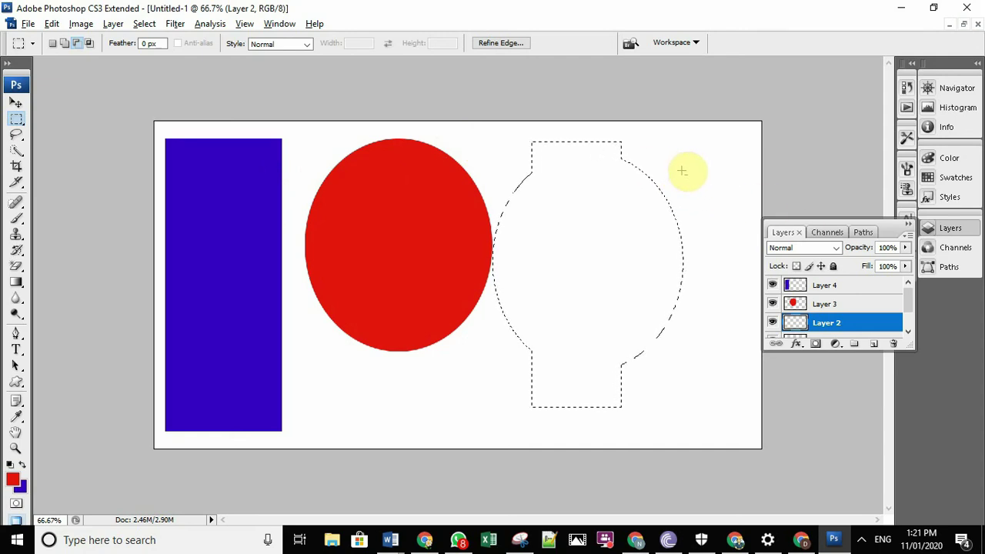
pyautogui.moveTo(692, 165); pyautogui.dragTo(617, 242)
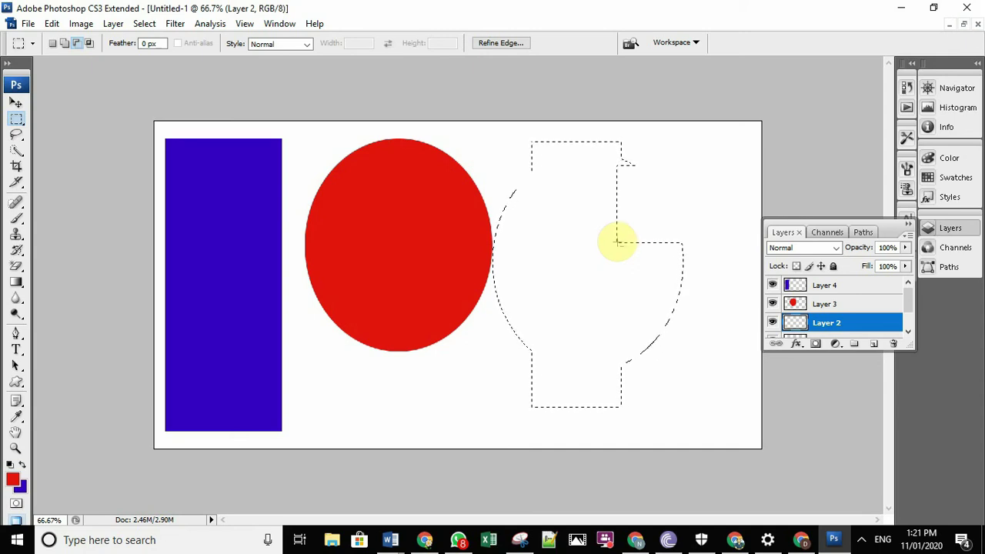
# Intersect to keep only the selection's upper-left part, then clear the selection
pyautogui.press('shift')
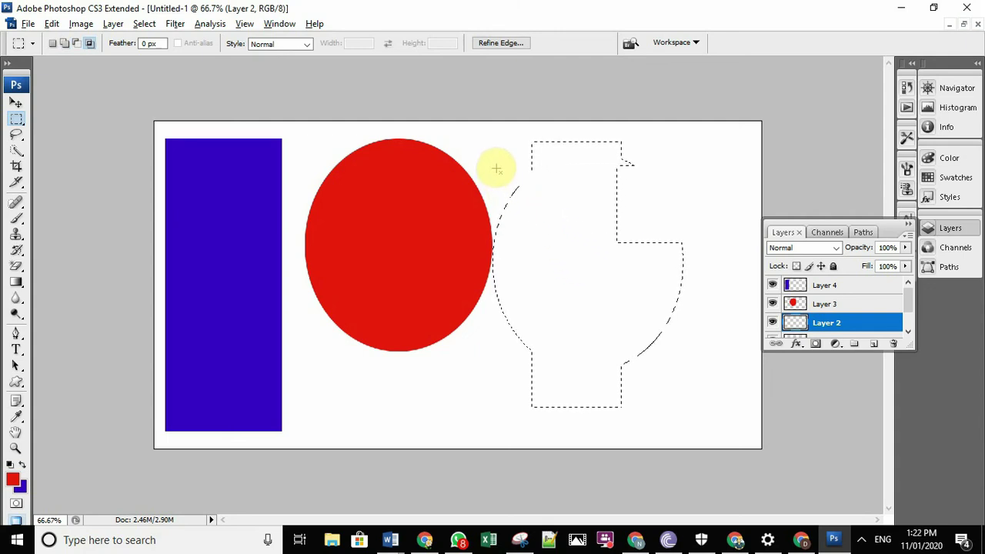
pyautogui.moveTo(495, 166)
pyautogui.mouseDown()
pyautogui.moveTo(599, 218)
pyautogui.moveTo(695, 233)
pyautogui.mouseUp()
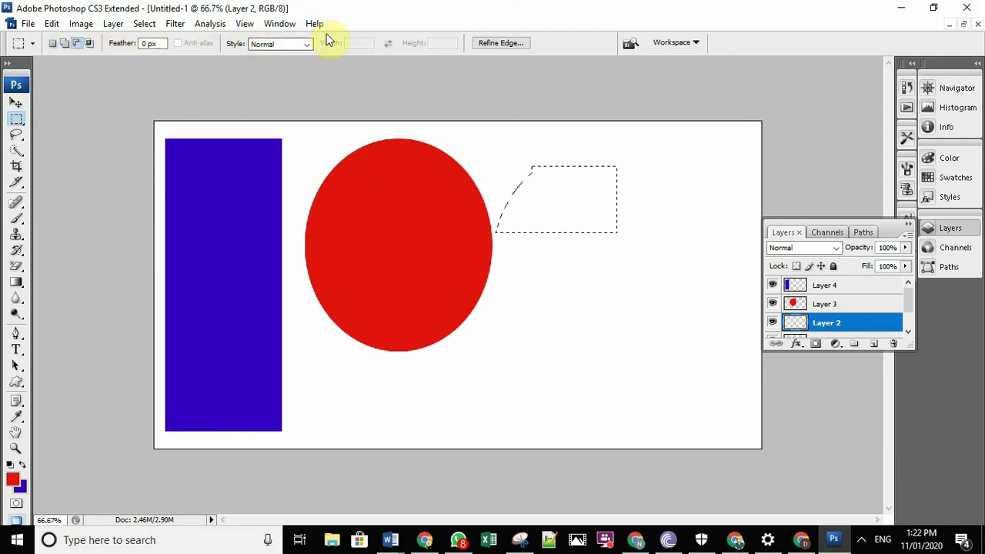
pyautogui.click(75, 46)
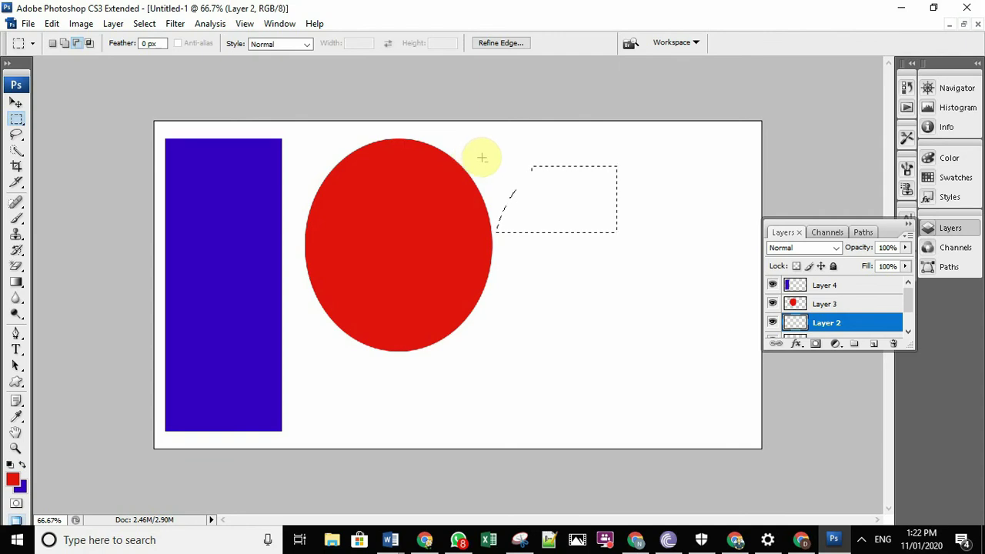
pyautogui.click(482, 158)
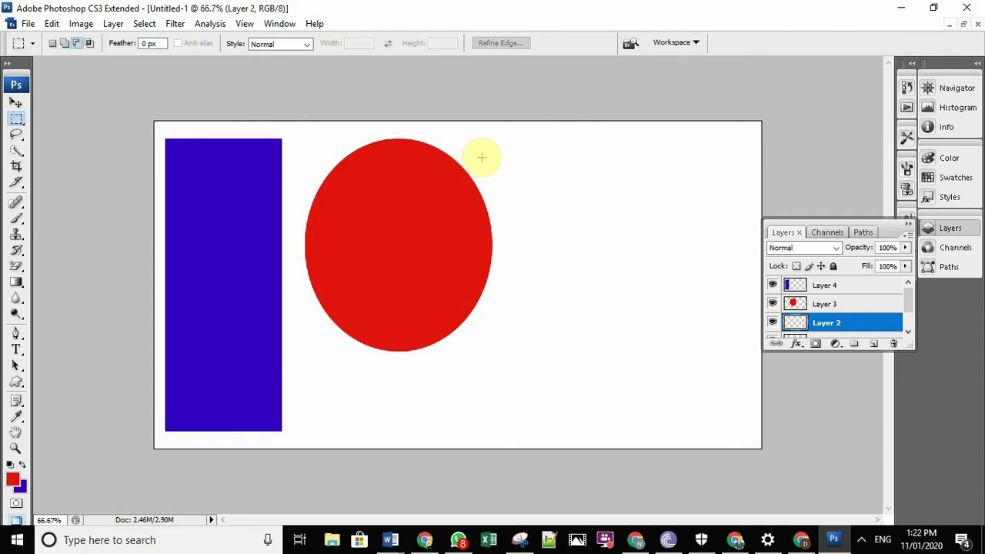
# Select a rectangle right of the red ellipse and subtract an elliptical bite from it
pyautogui.rightClick(19, 125)
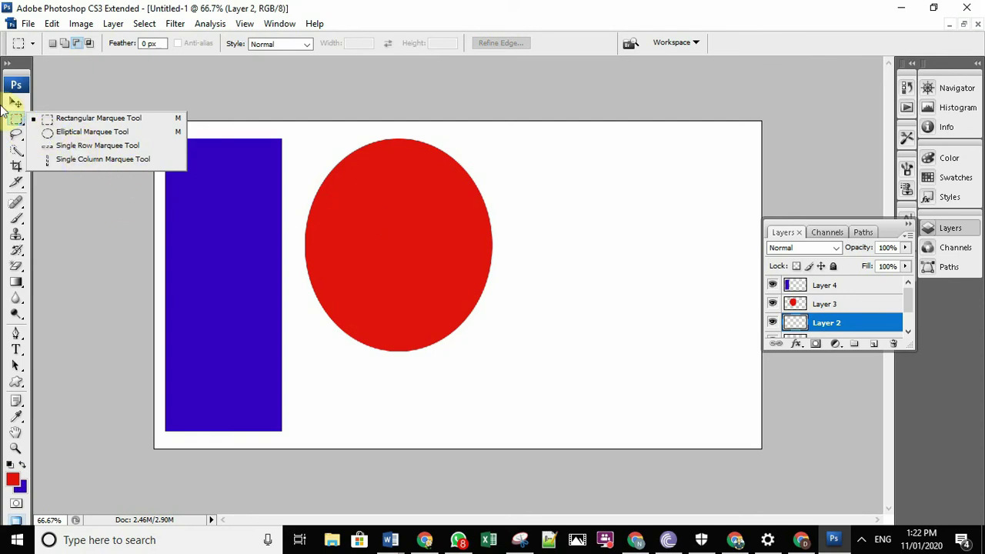
pyautogui.click(19, 126)
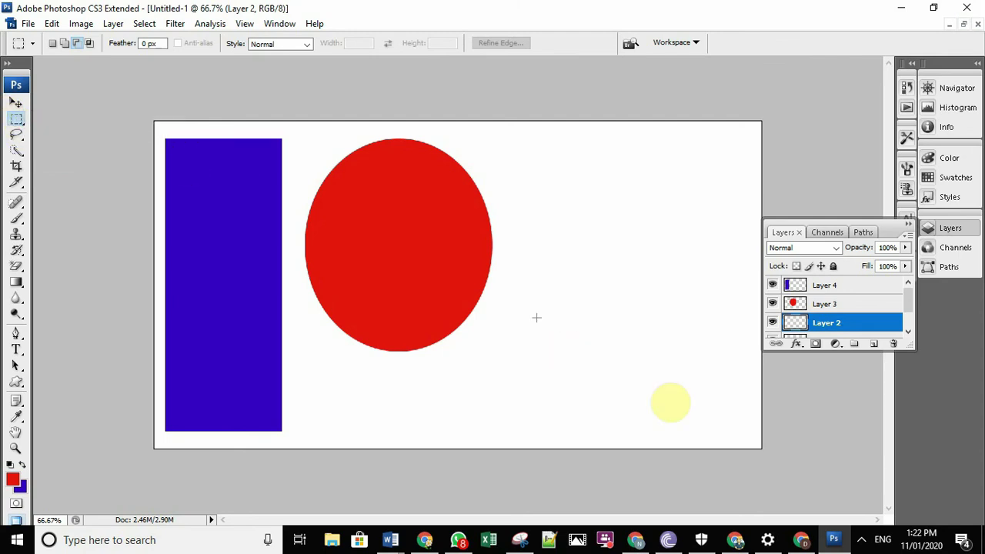
pyautogui.moveTo(526, 182); pyautogui.dragTo(666, 368)
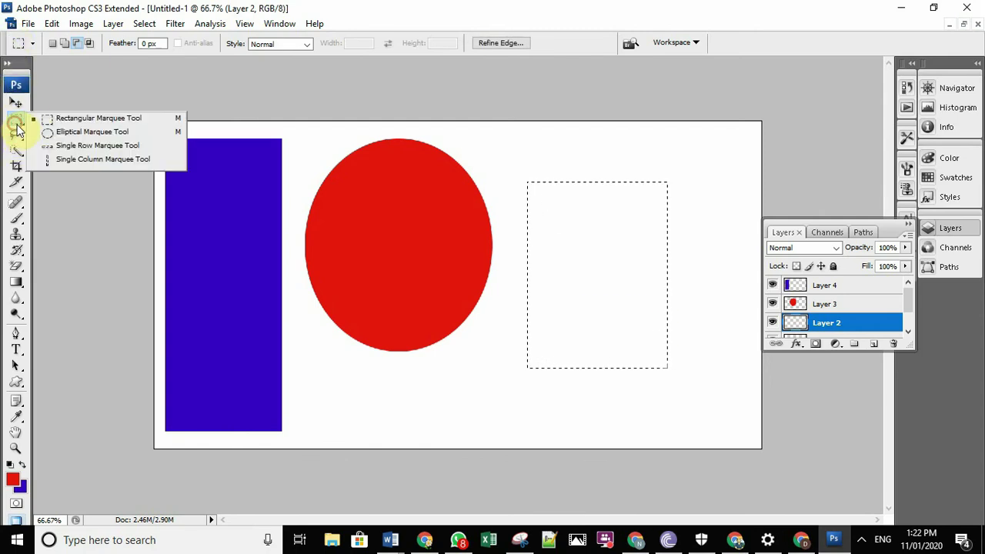
pyautogui.moveTo(17, 133); pyautogui.dragTo(58, 132)
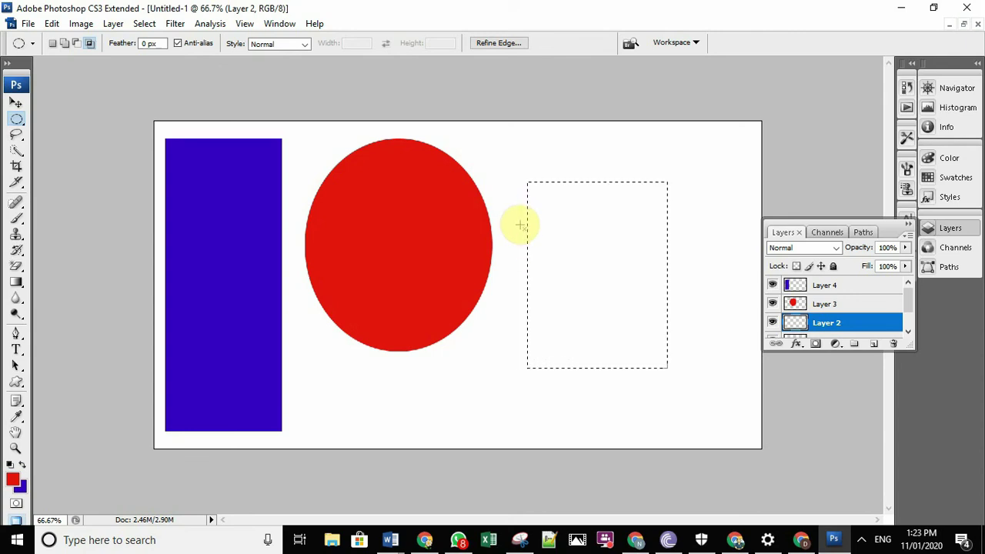
pyautogui.press('alt')
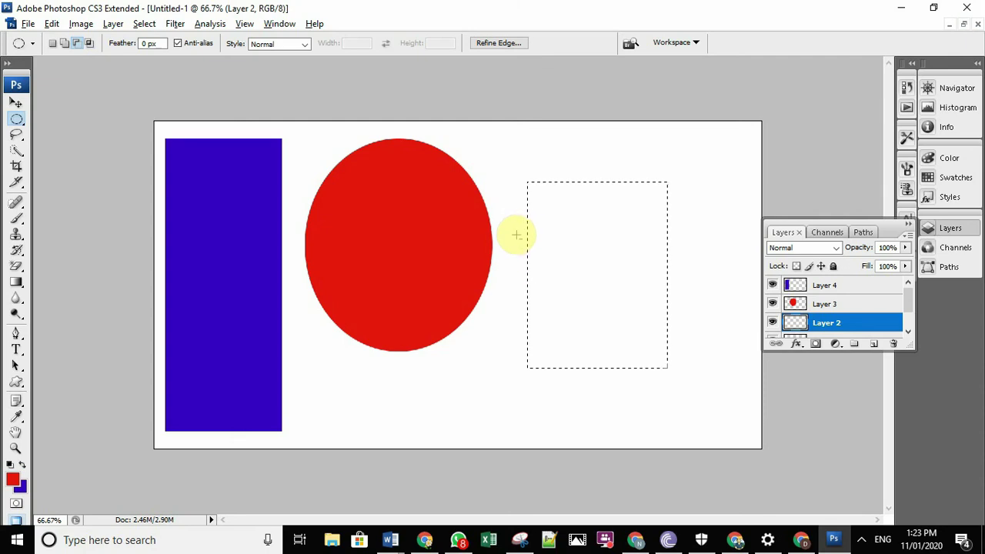
pyautogui.moveTo(516, 234); pyautogui.dragTo(712, 301)
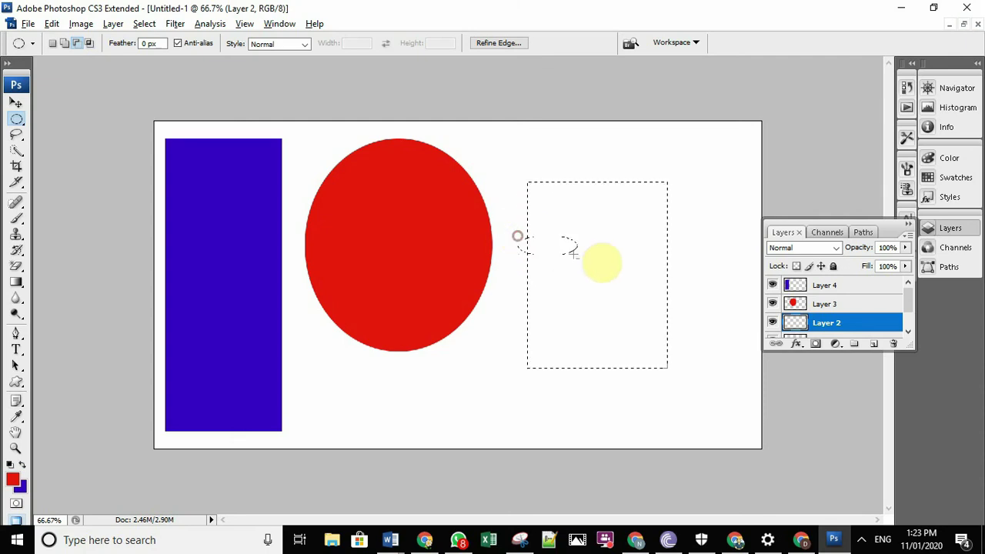